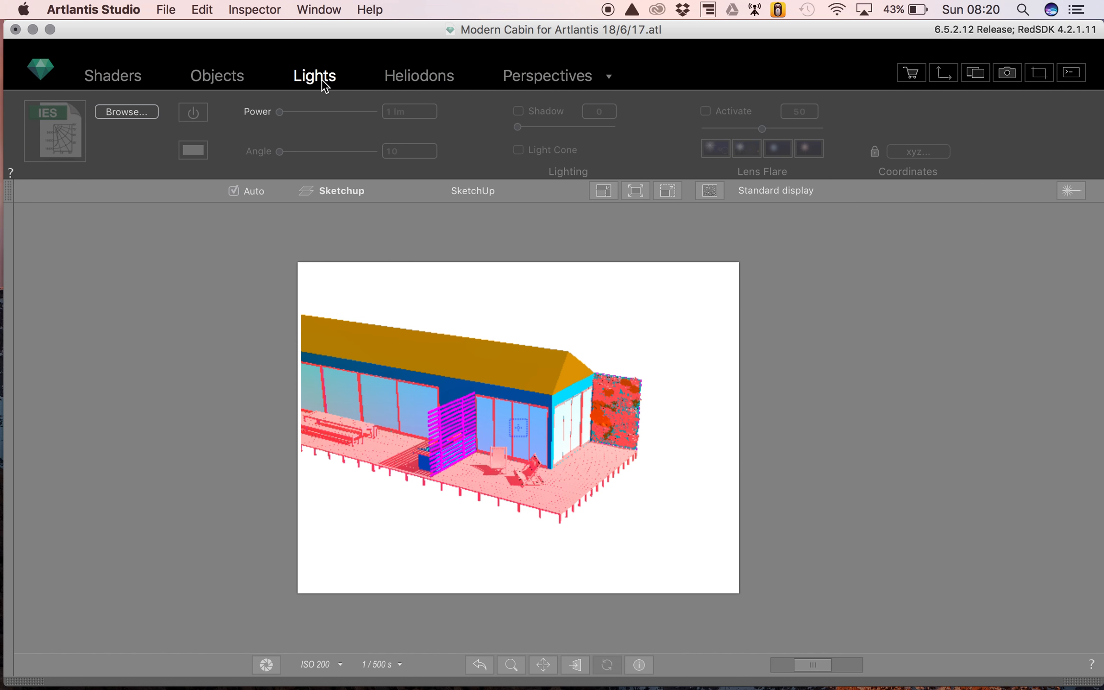
# Review the settings of the Heliodons, Objects and Perspectives inspectors
pyautogui.click(416, 77)
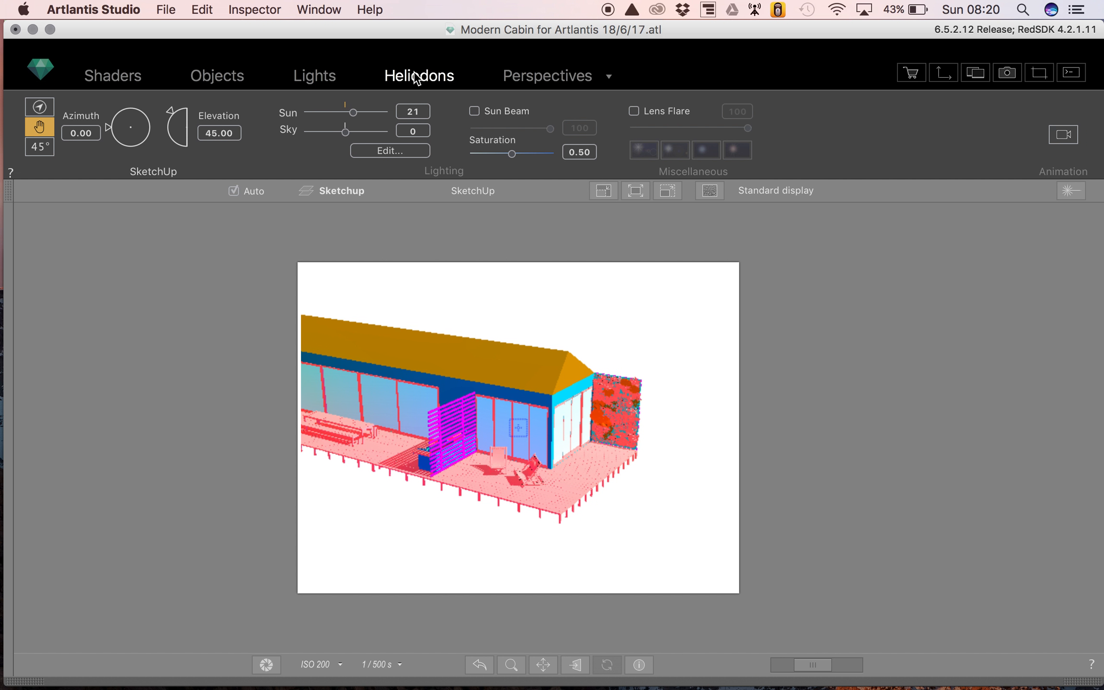
pyautogui.click(207, 83)
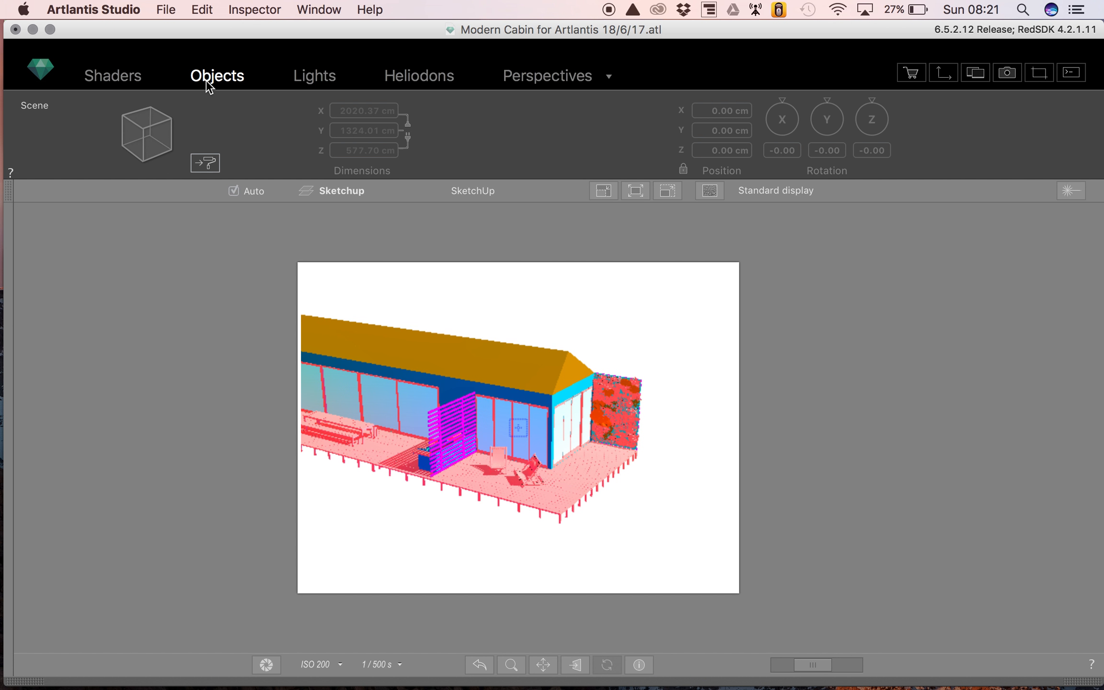
pyautogui.click(546, 77)
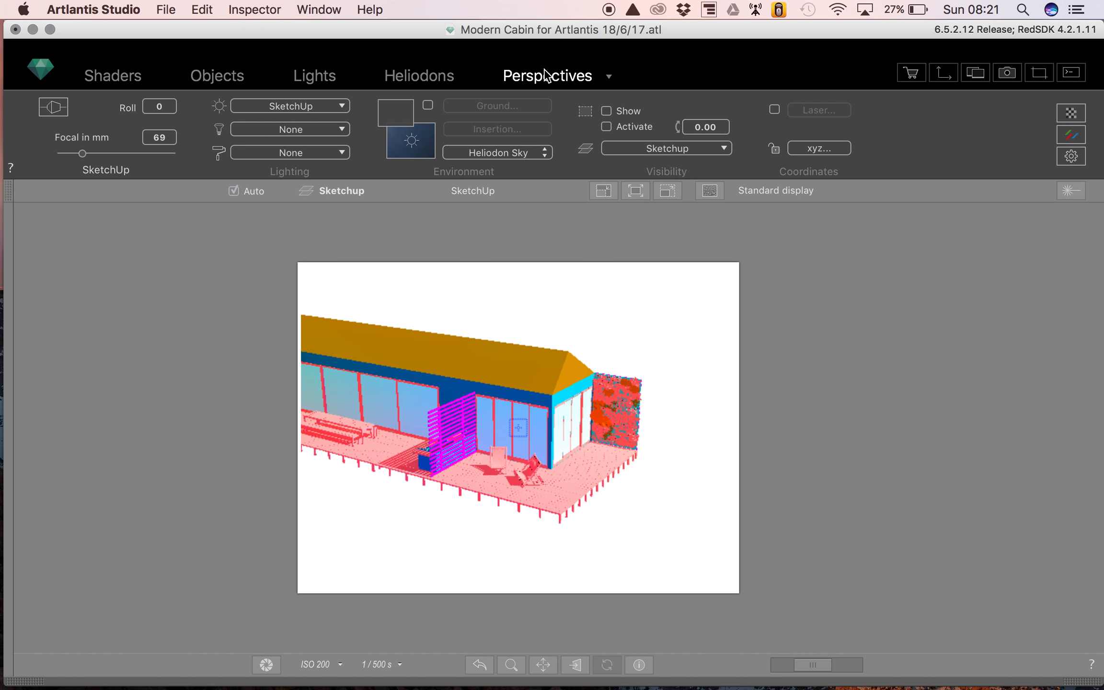
# Switch to Parallel Views and orbit the cabin out of its front elevation into a 3D axonometric view
pyautogui.click(610, 79)
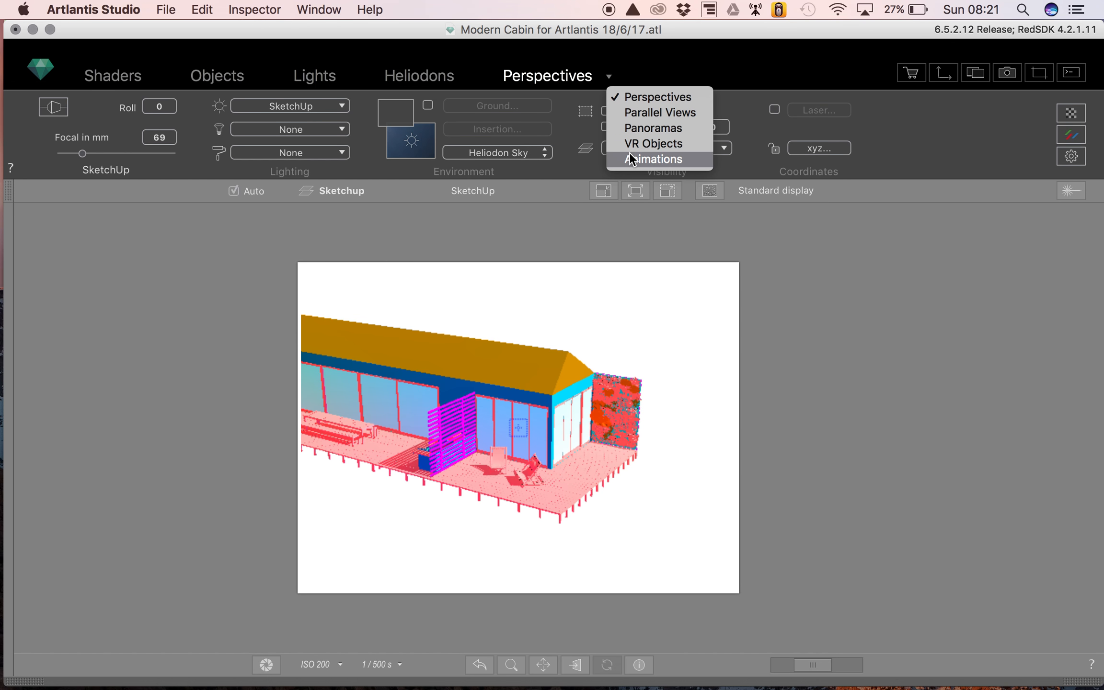
pyautogui.click(632, 114)
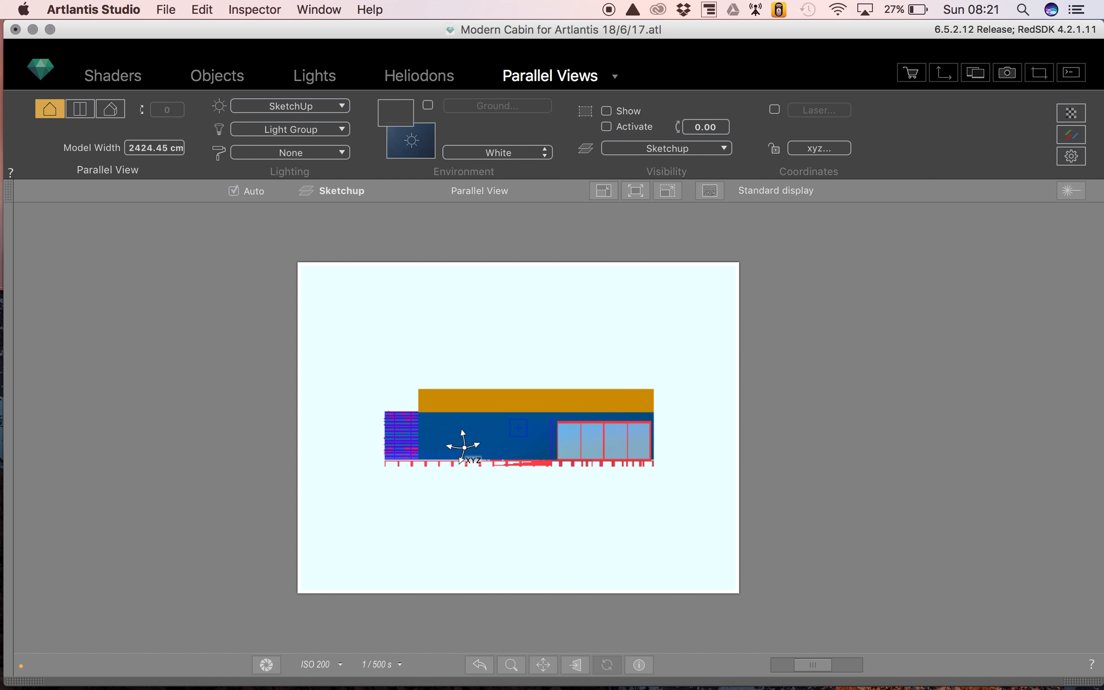
pyautogui.moveTo(463, 447); pyautogui.dragTo(551, 439)
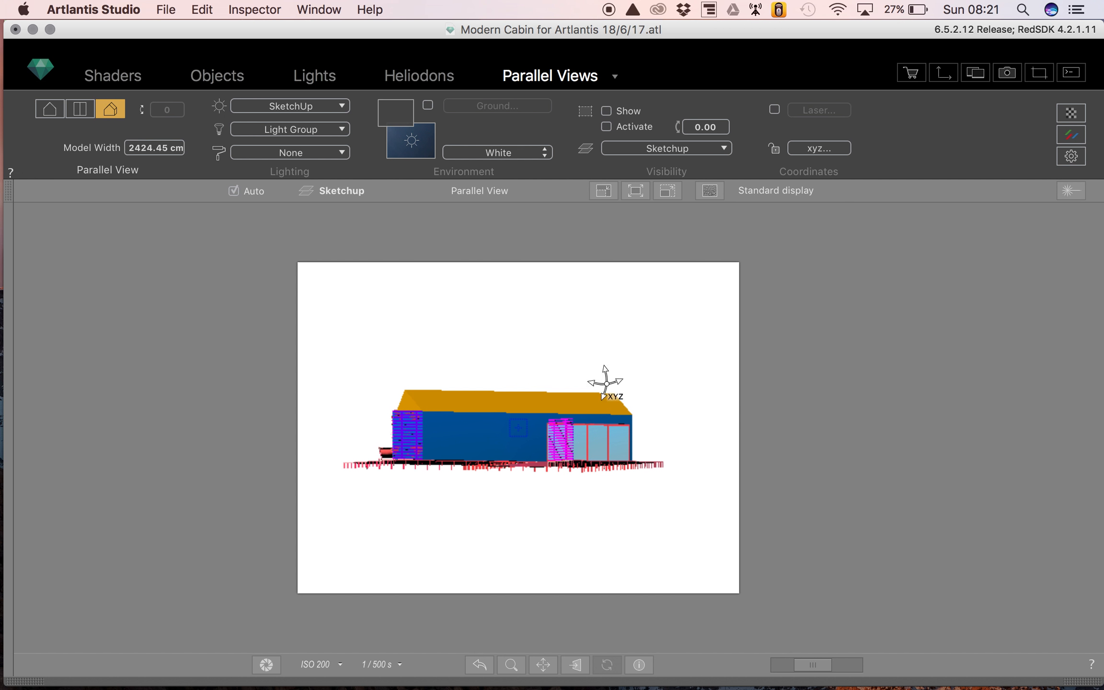
# View the Panoramas, VR Objects and Animations modes in turn and return to Perspectives
pyautogui.click(615, 76)
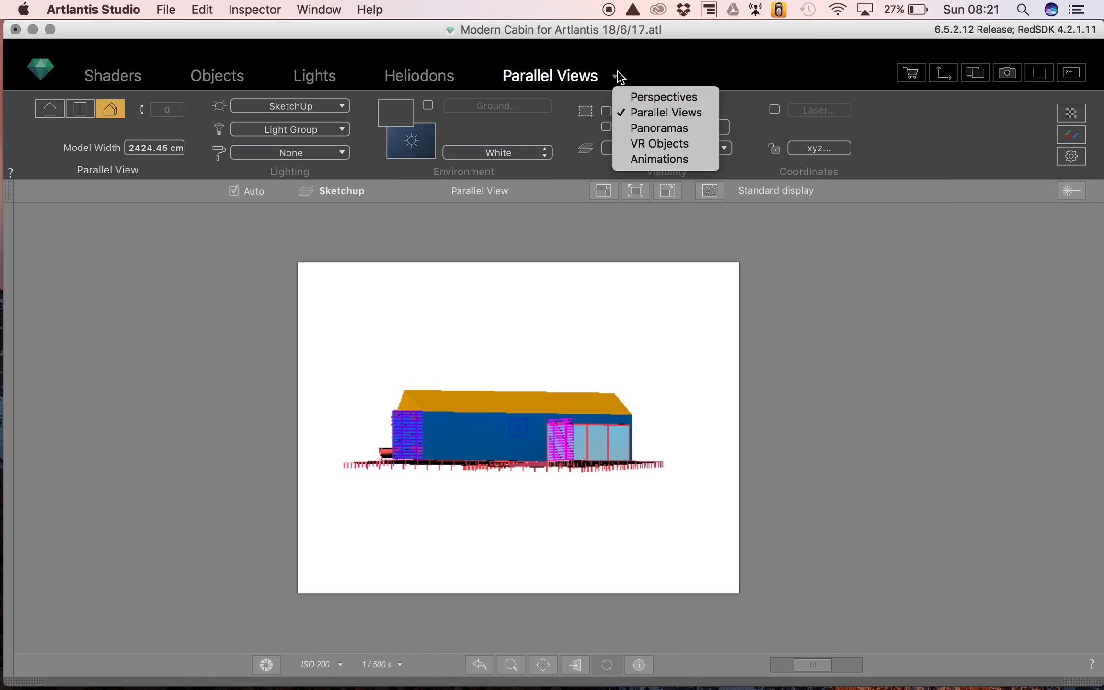
pyautogui.click(618, 131)
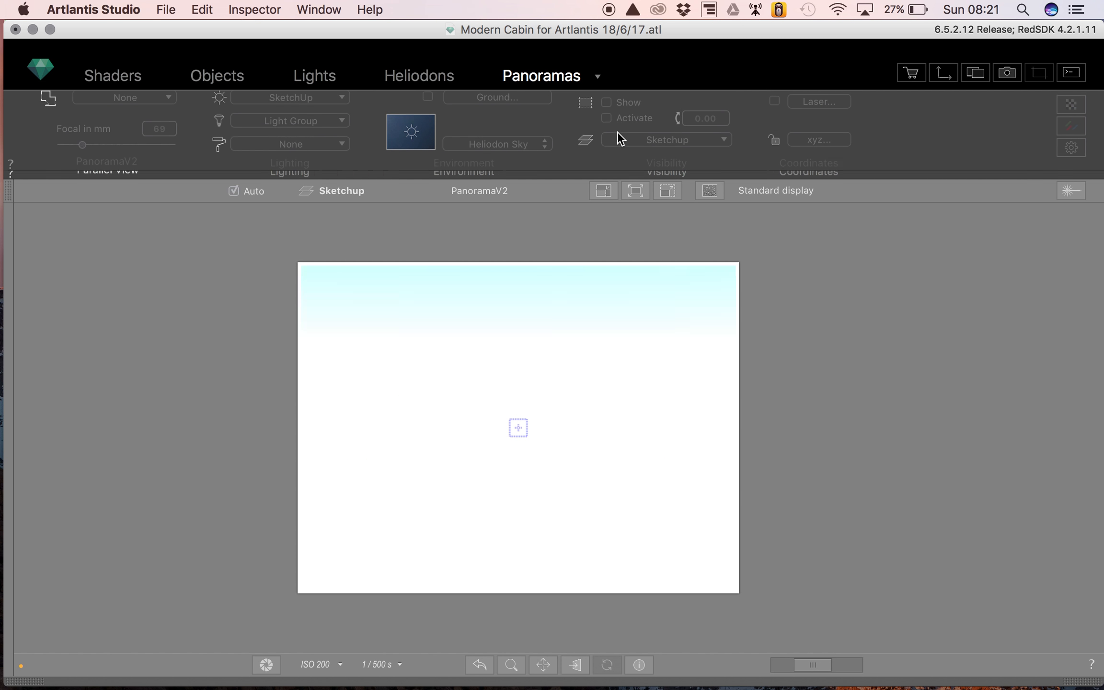
pyautogui.click(597, 78)
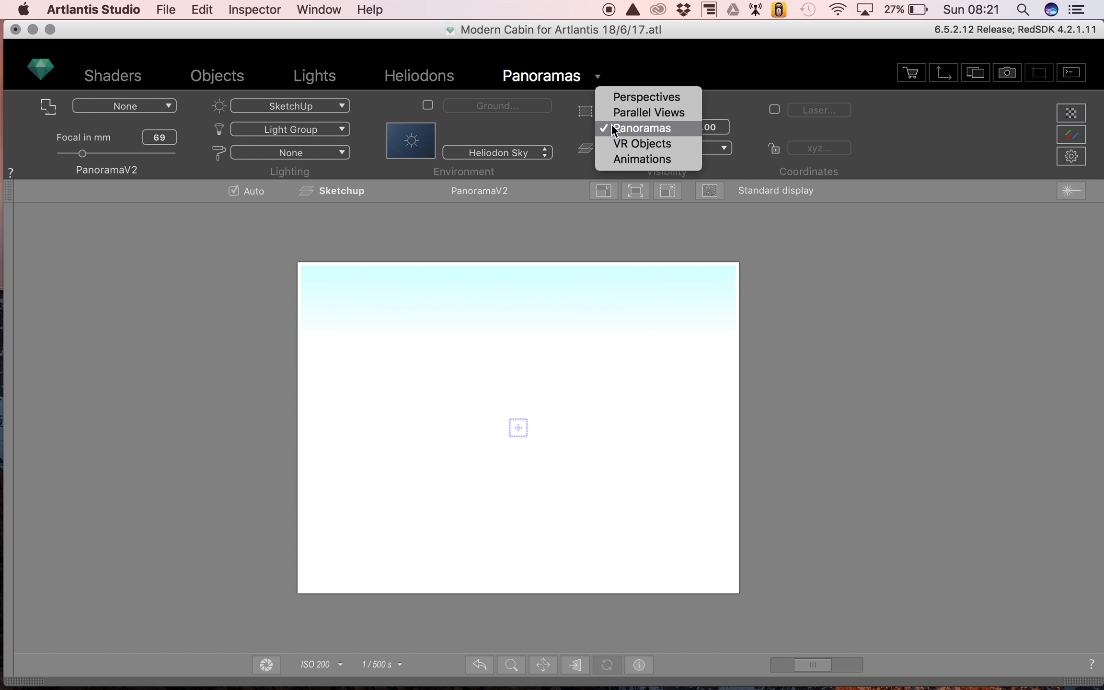
pyautogui.click(616, 143)
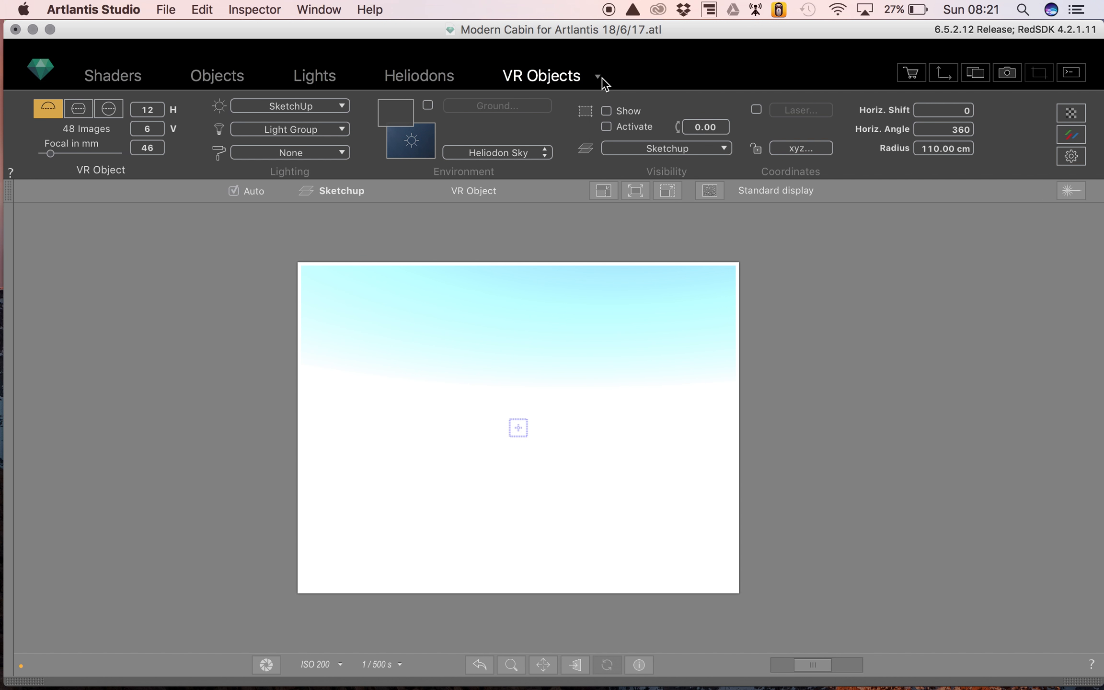
pyautogui.click(602, 78)
pyautogui.click(610, 162)
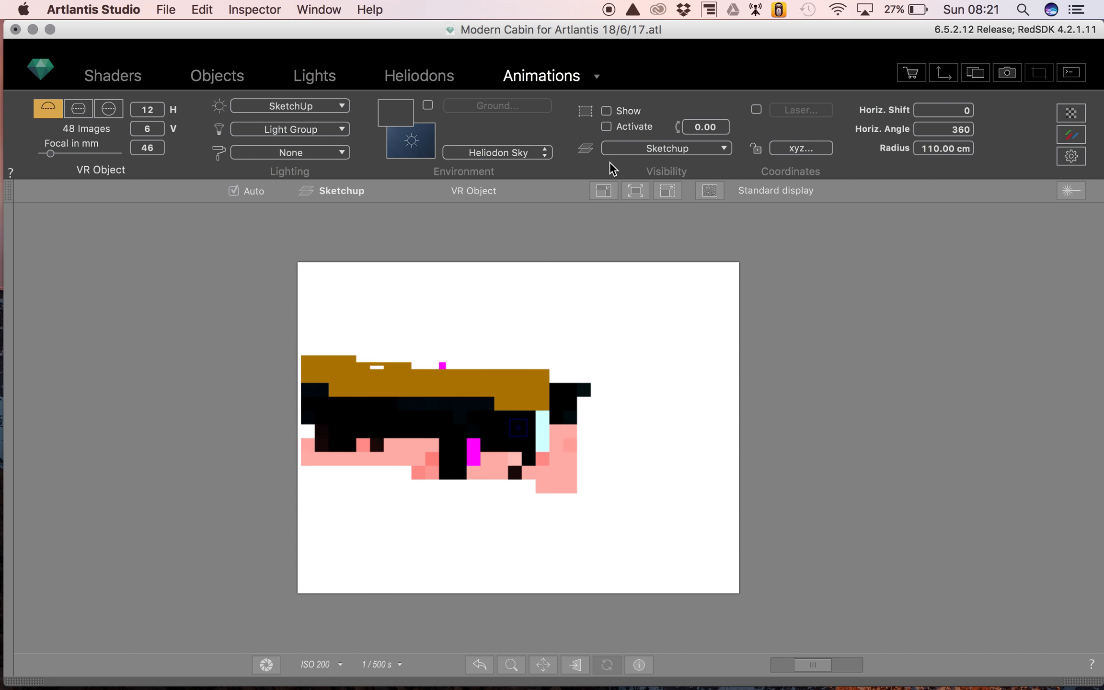
pyautogui.moveTo(586, 389); pyautogui.dragTo(544, 373)
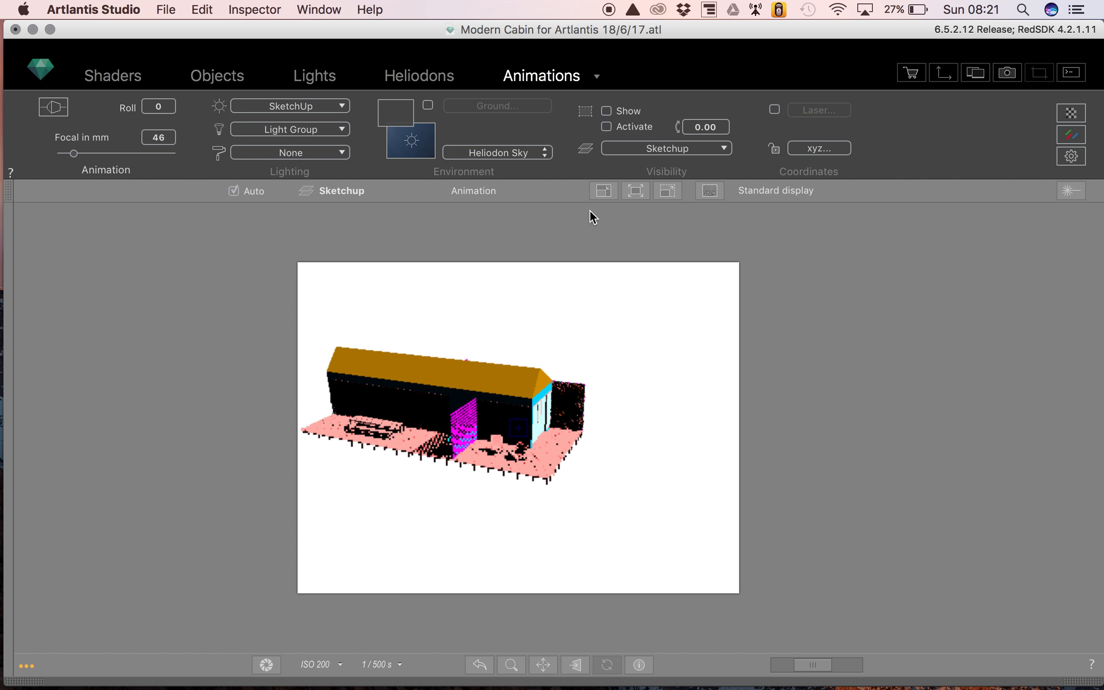
pyautogui.click(597, 77)
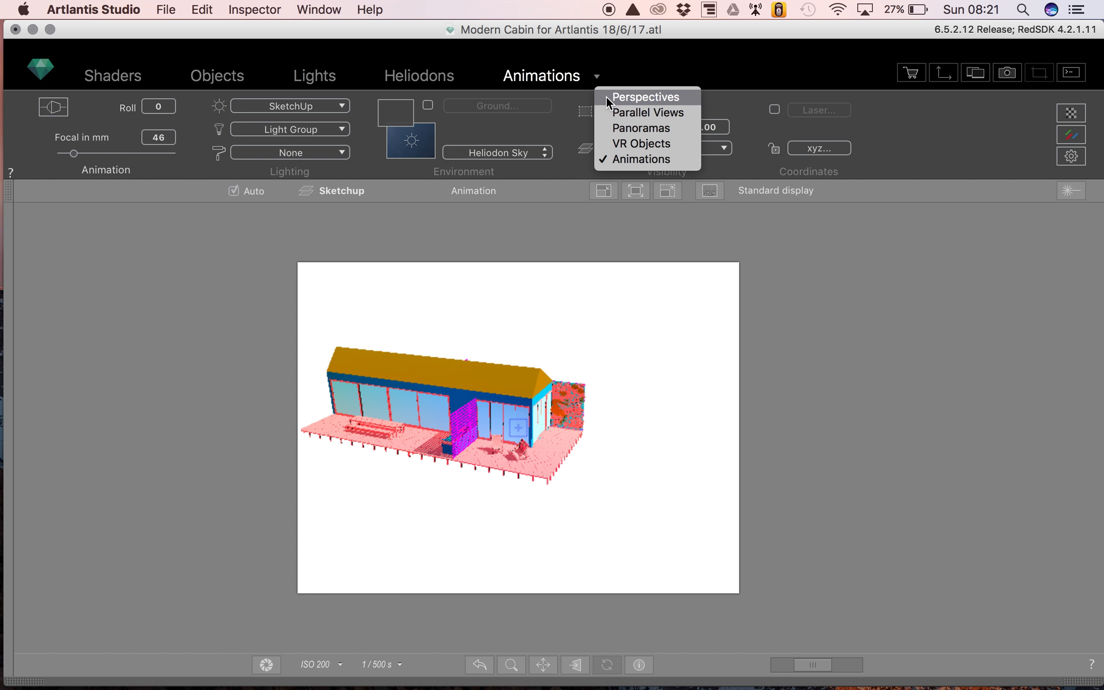
pyautogui.click(606, 97)
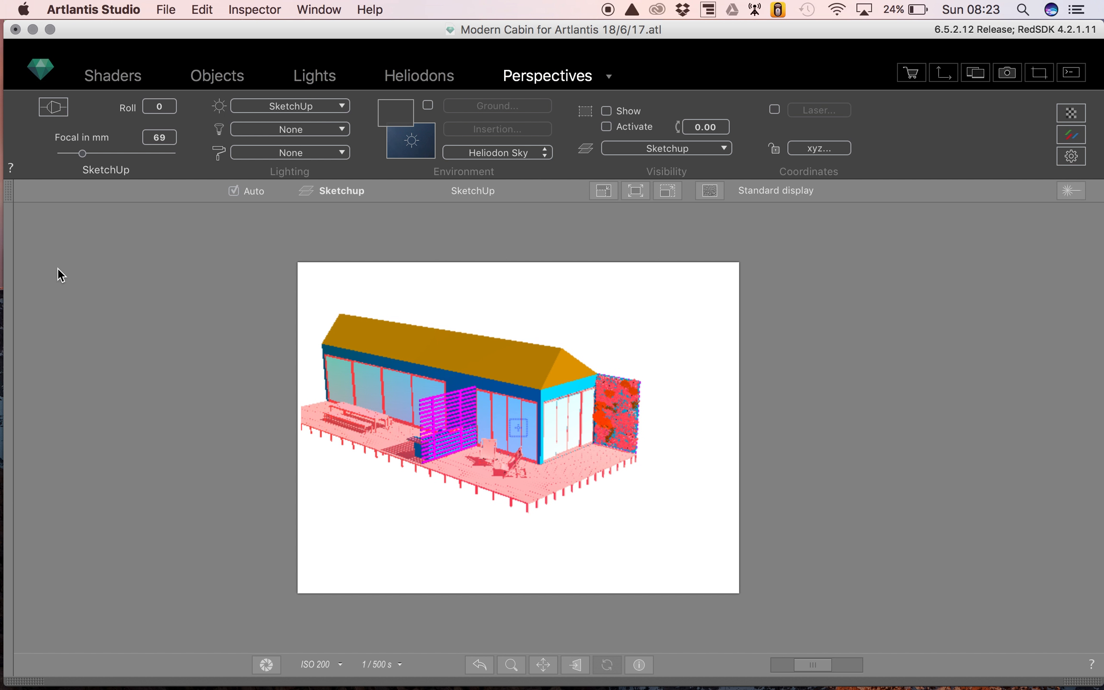
# Show the list of perspective views, and undo a trial orbit of the camera around the cabin
pyautogui.click(14, 170)
pyautogui.moveTo(8, 197)
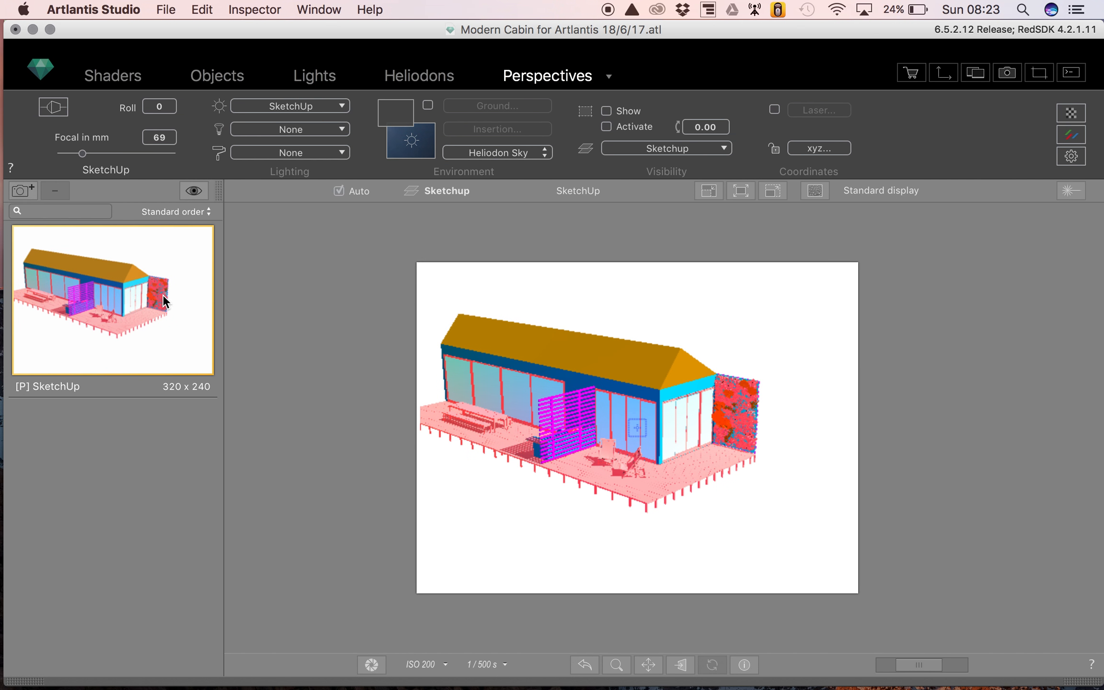
pyautogui.moveTo(616, 426); pyautogui.dragTo(575, 411)
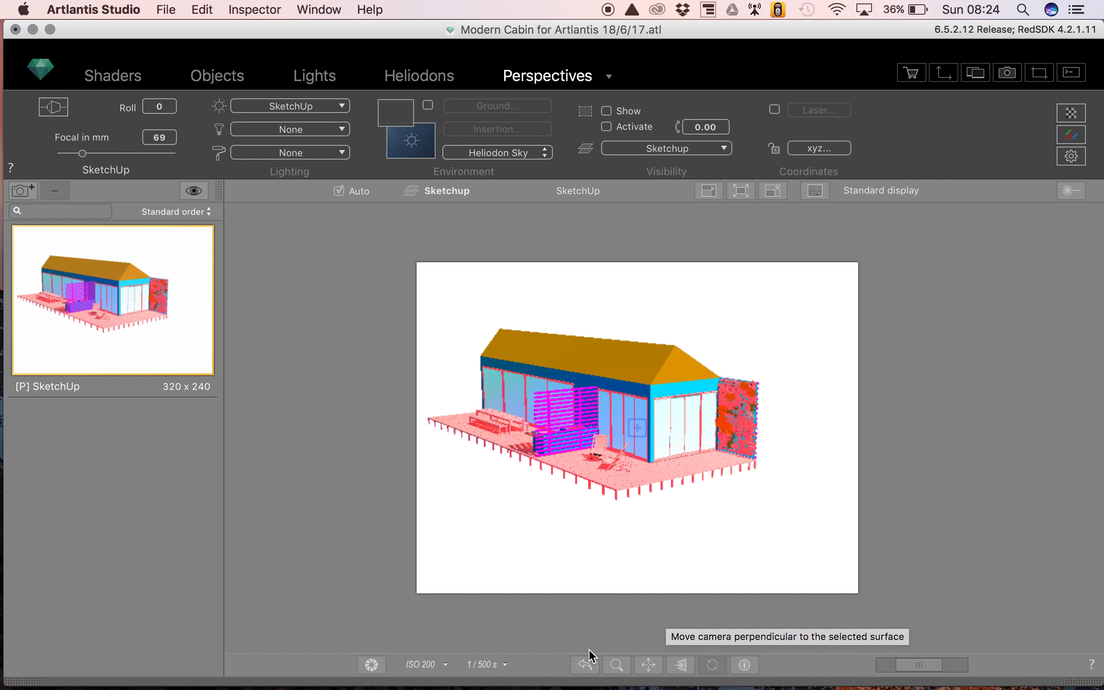
pyautogui.click(584, 665)
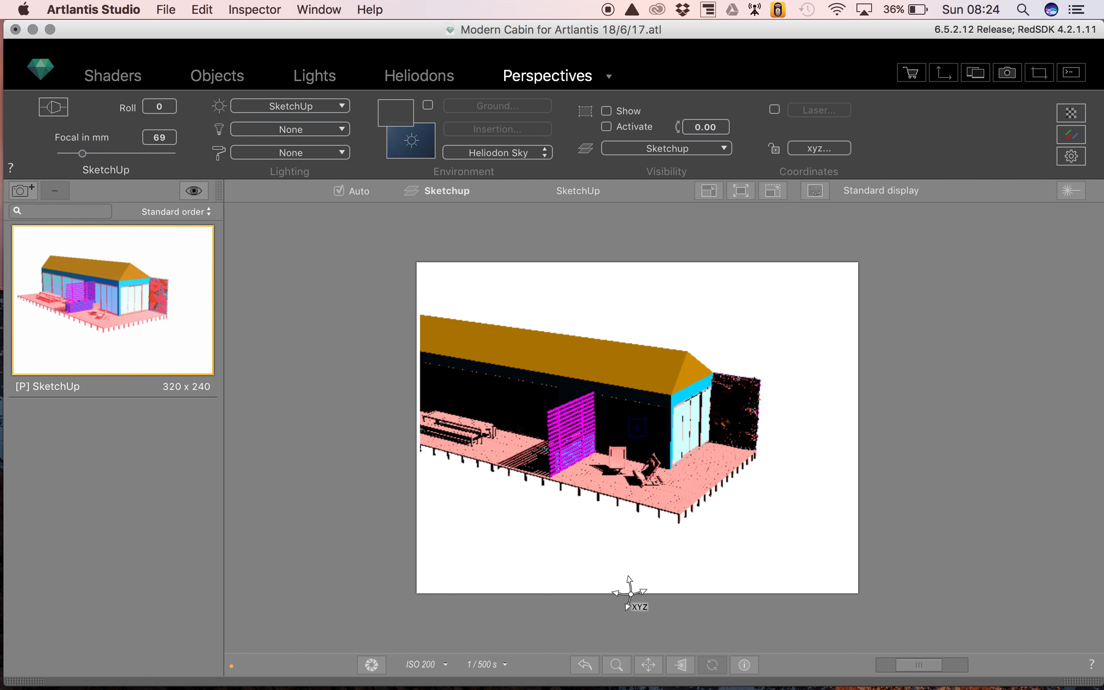
# Zoom in on the cabin's roof and then closely on the corner between the end glazing and the planted wall
pyautogui.click(615, 665)
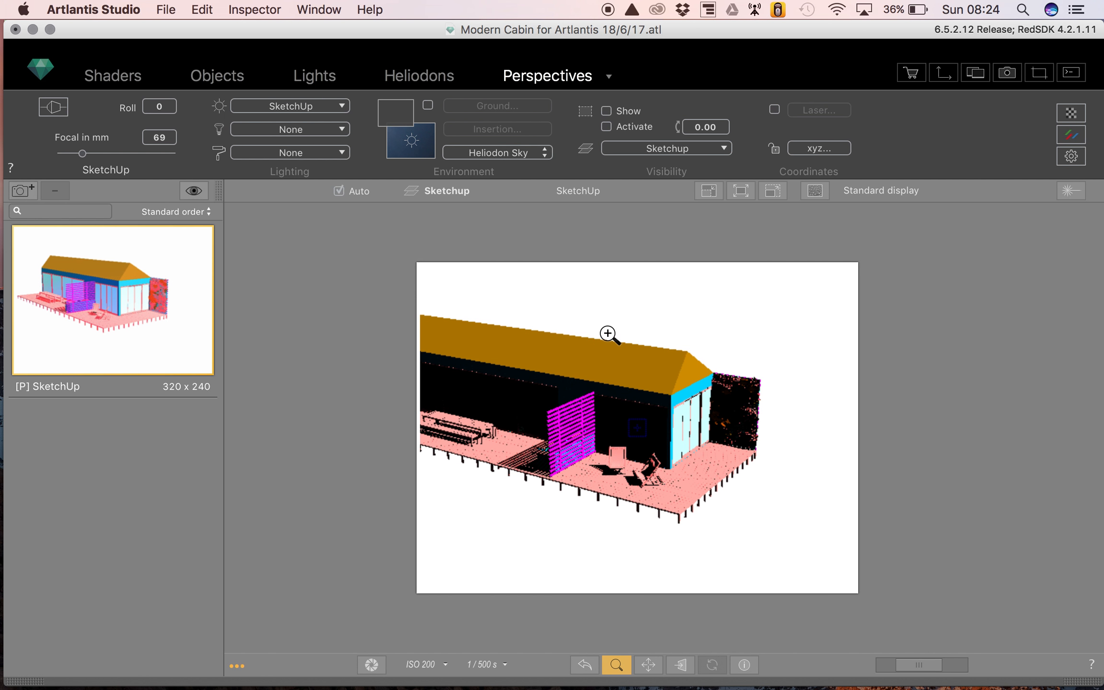
pyautogui.click(640, 357)
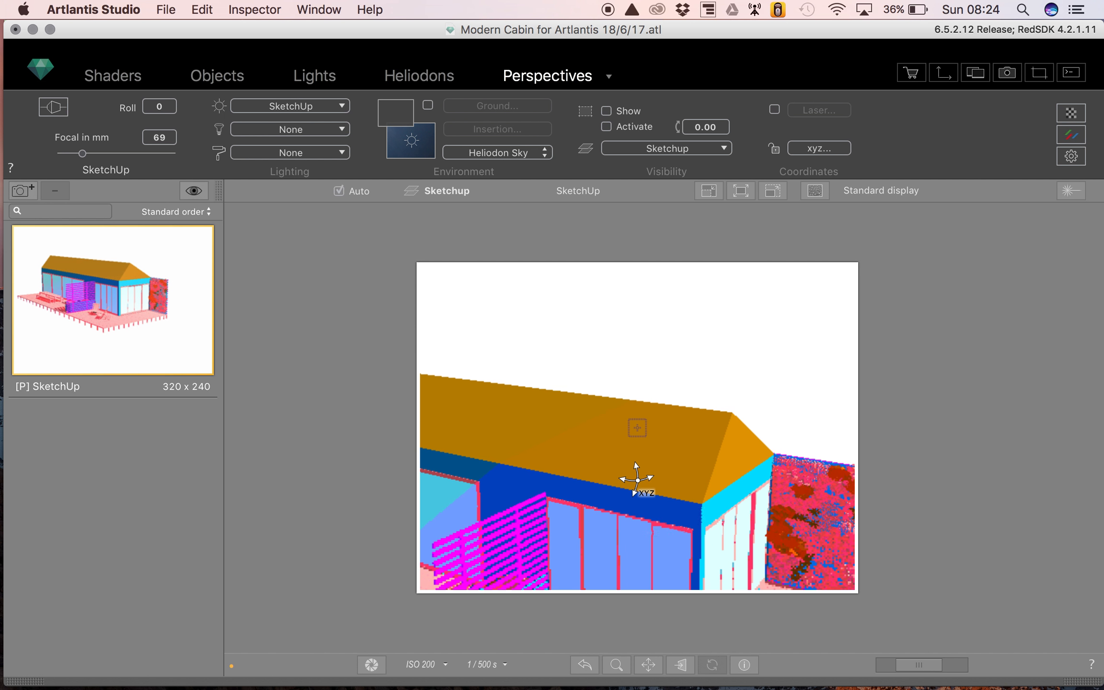
pyautogui.click(617, 665)
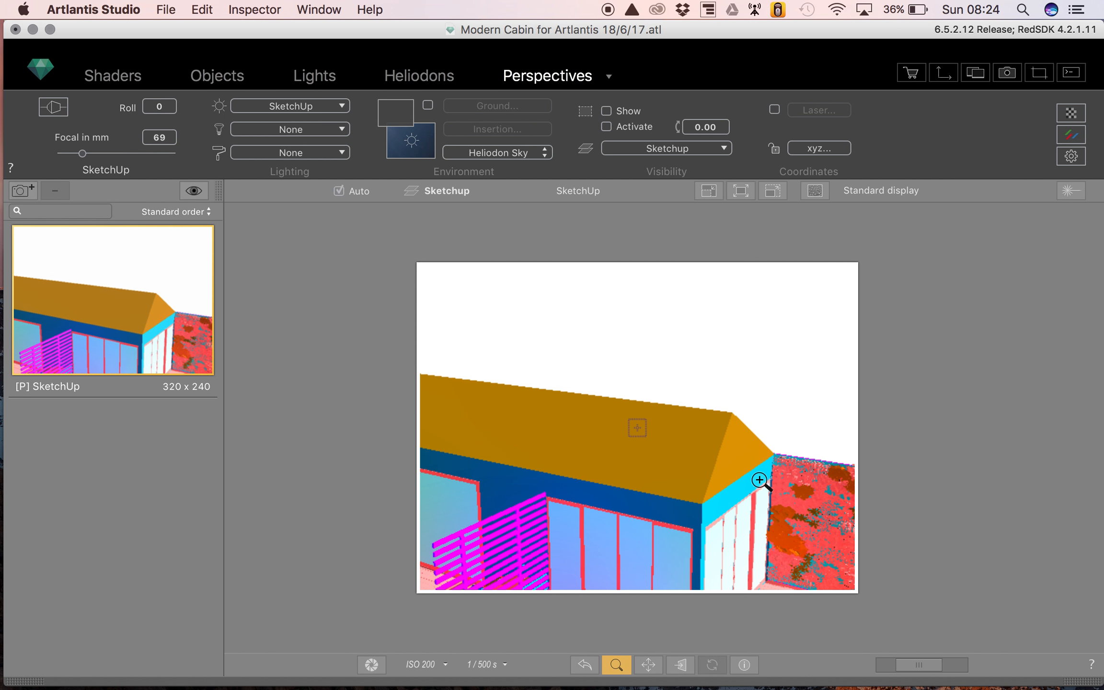
pyautogui.moveTo(751, 462); pyautogui.dragTo(813, 549)
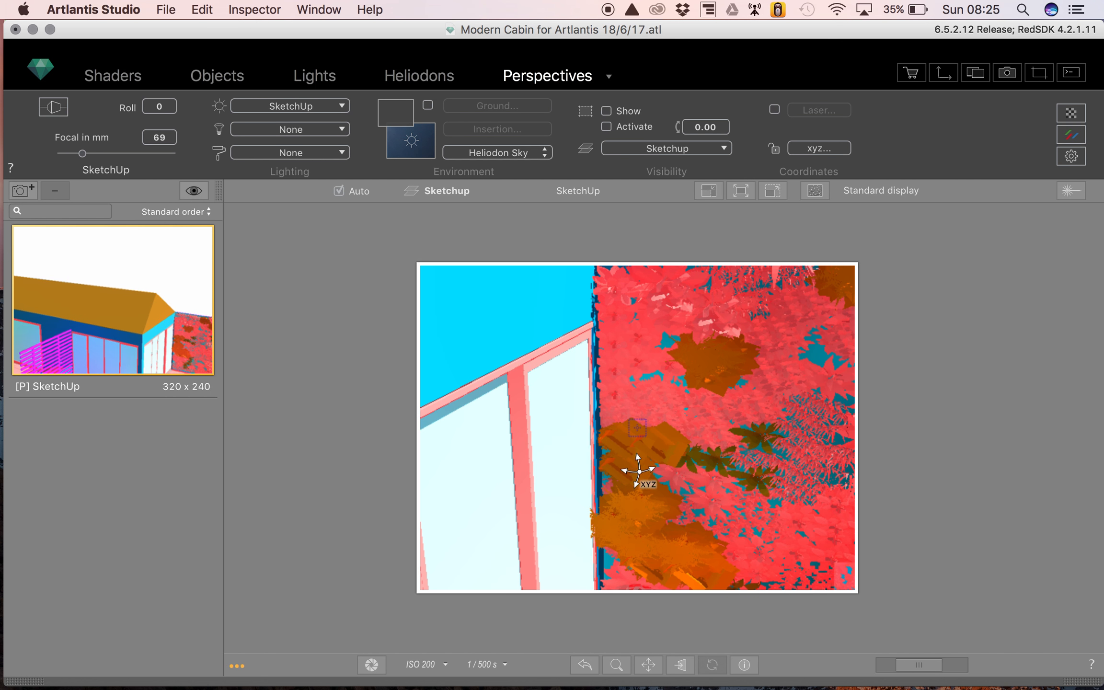
# Move the camera back and reframe the perspective on the cabin's glazed end corner, deck chairs and planted wall
pyautogui.click(647, 666)
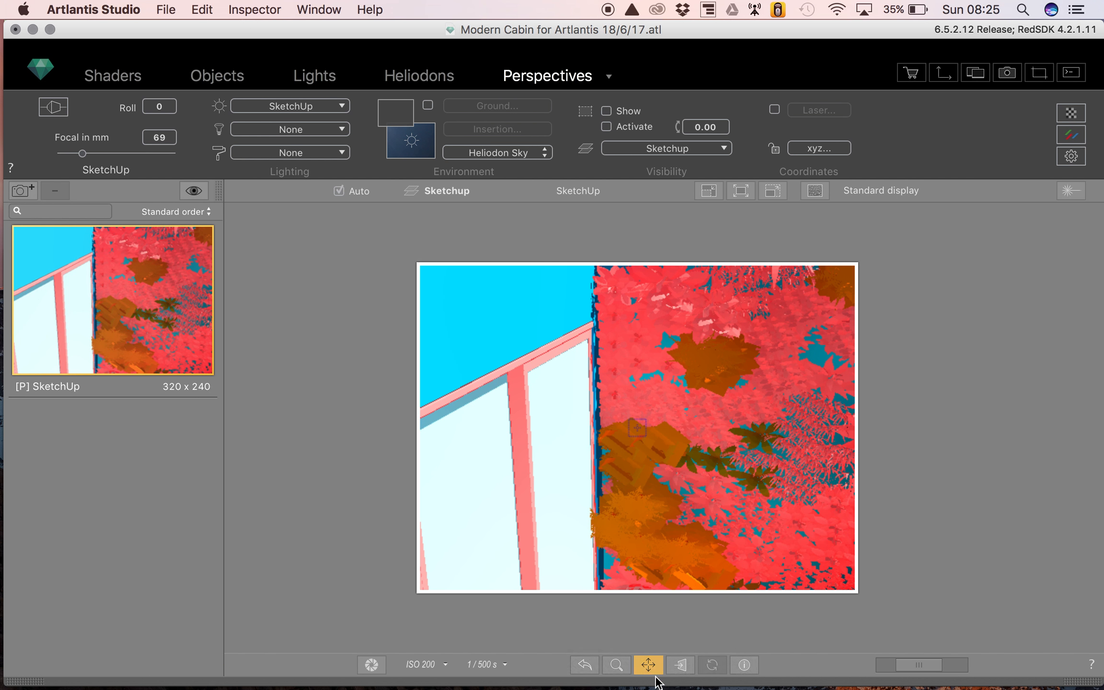
pyautogui.moveTo(683, 520); pyautogui.dragTo(552, 469)
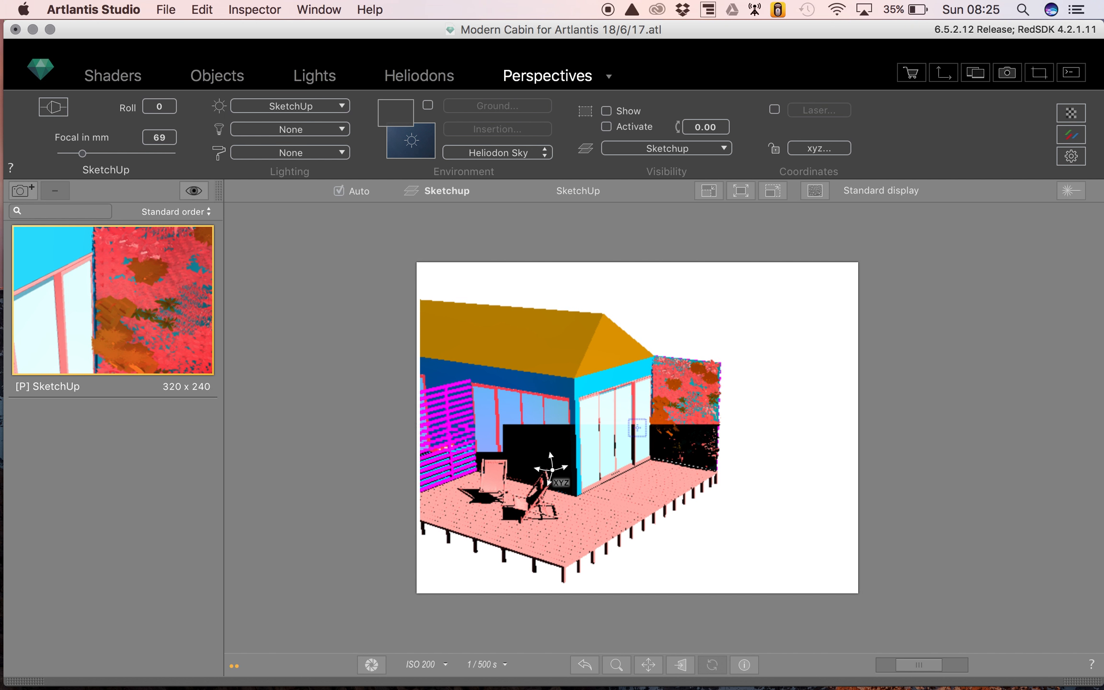
pyautogui.click(679, 670)
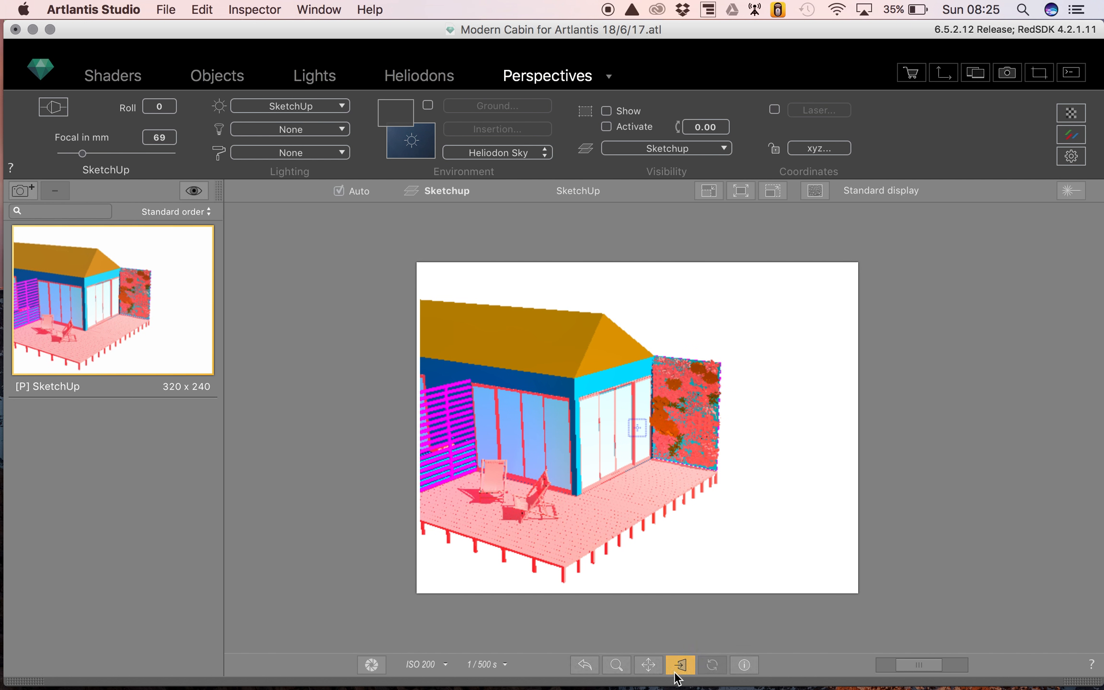
pyautogui.click(680, 671)
# Examine the scene's size, position, rotation and origin options in Scene Informations and close the dialog
pyautogui.click(744, 664)
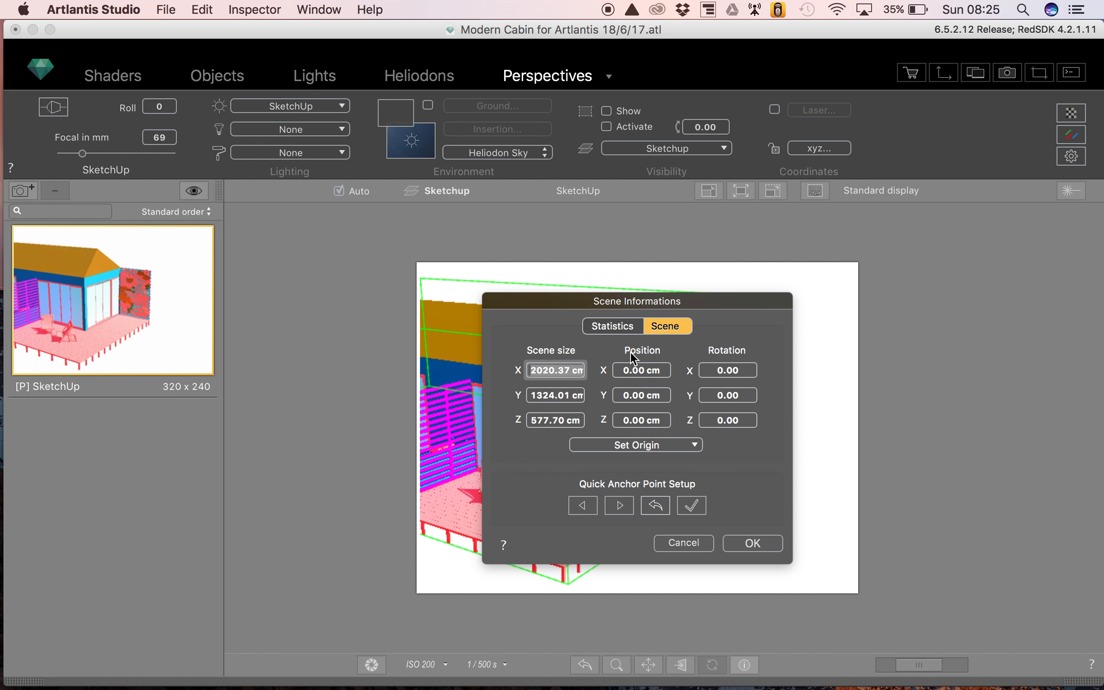
pyautogui.click(695, 445)
pyautogui.click(689, 448)
pyautogui.click(767, 544)
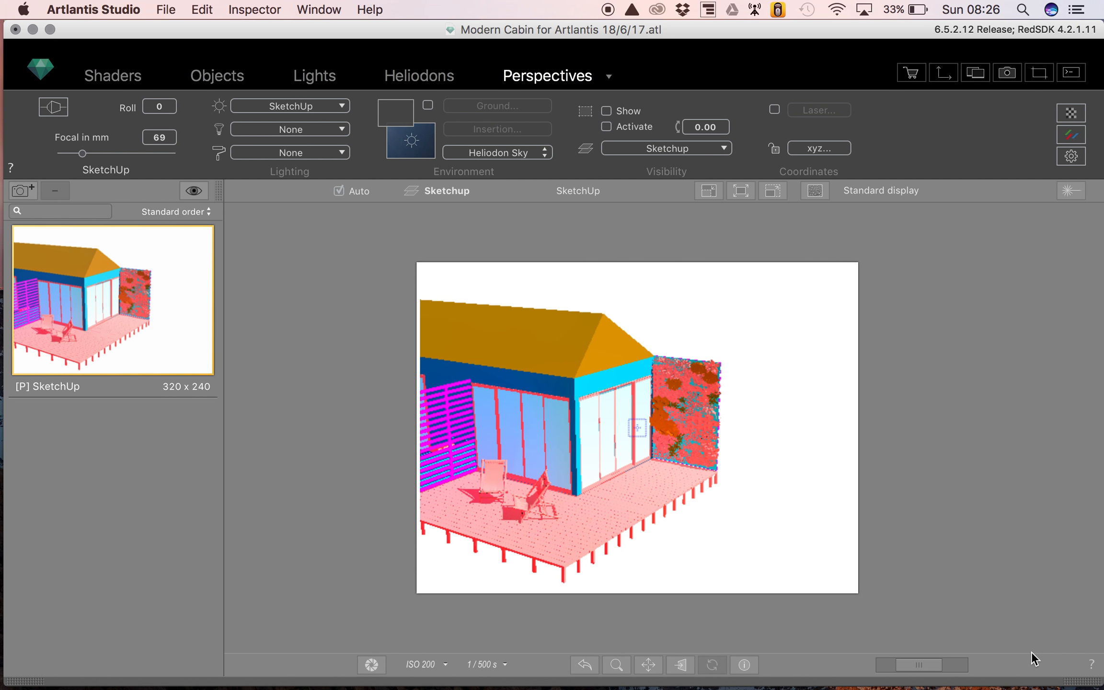
# Open the media catalog and browse its basic, fabric, glass and metal shaders
pyautogui.click(1074, 681)
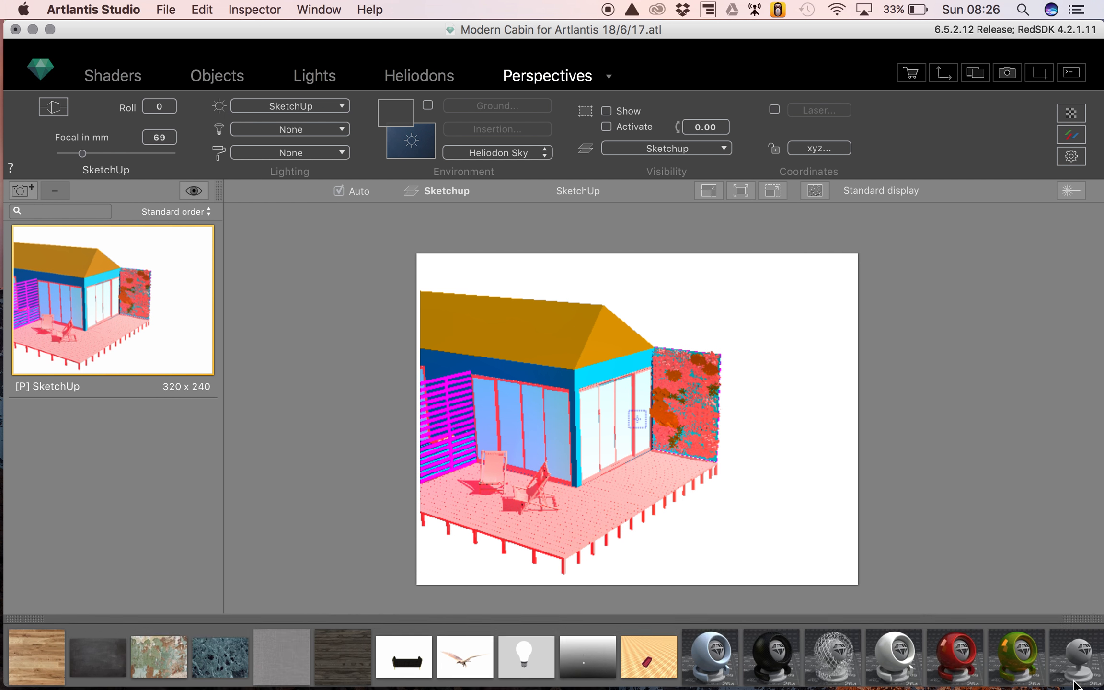
pyautogui.hscroll(20, 909, 606)
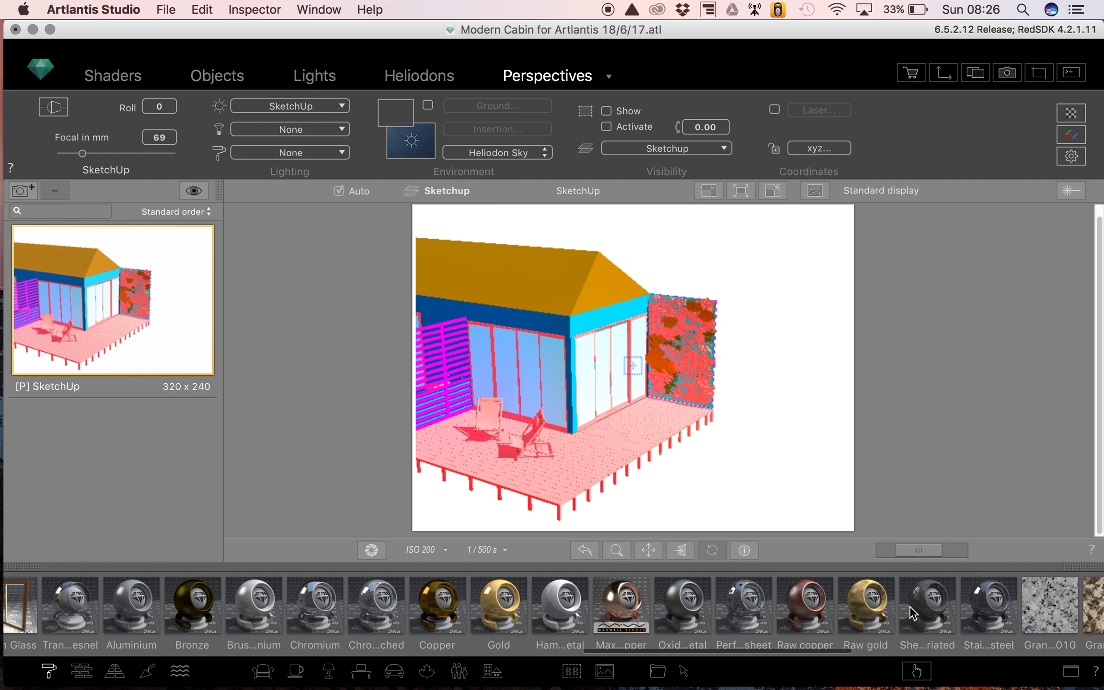
pyautogui.hscroll(-20, 909, 606)
pyautogui.hscroll(-8, 909, 607)
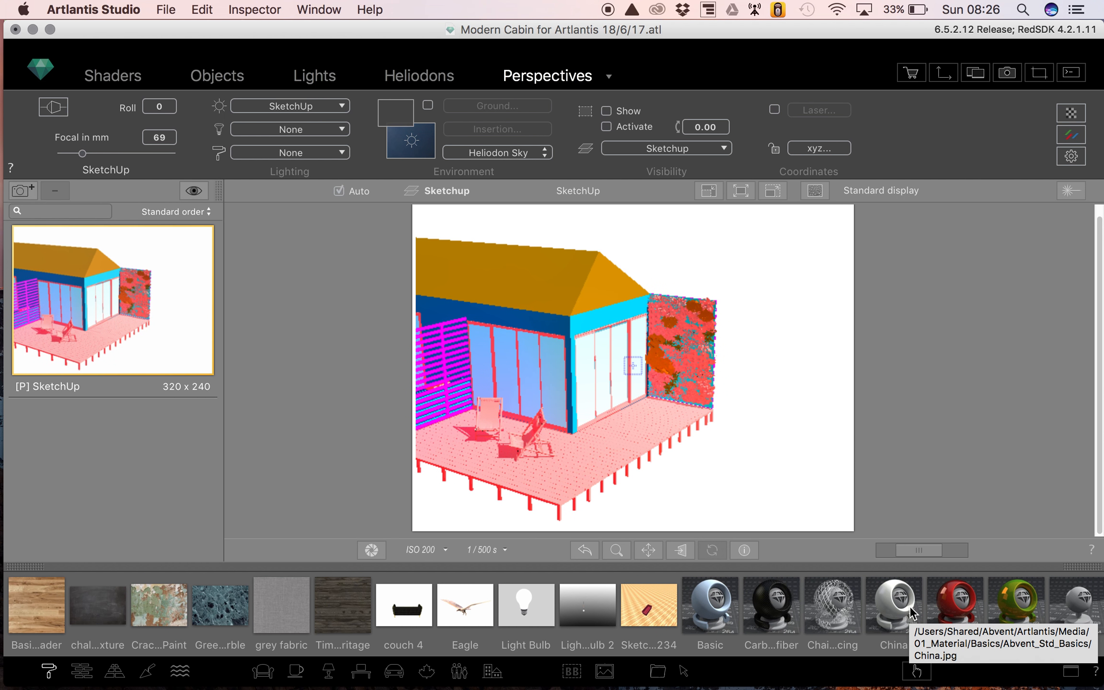
pyautogui.hscroll(14, 909, 606)
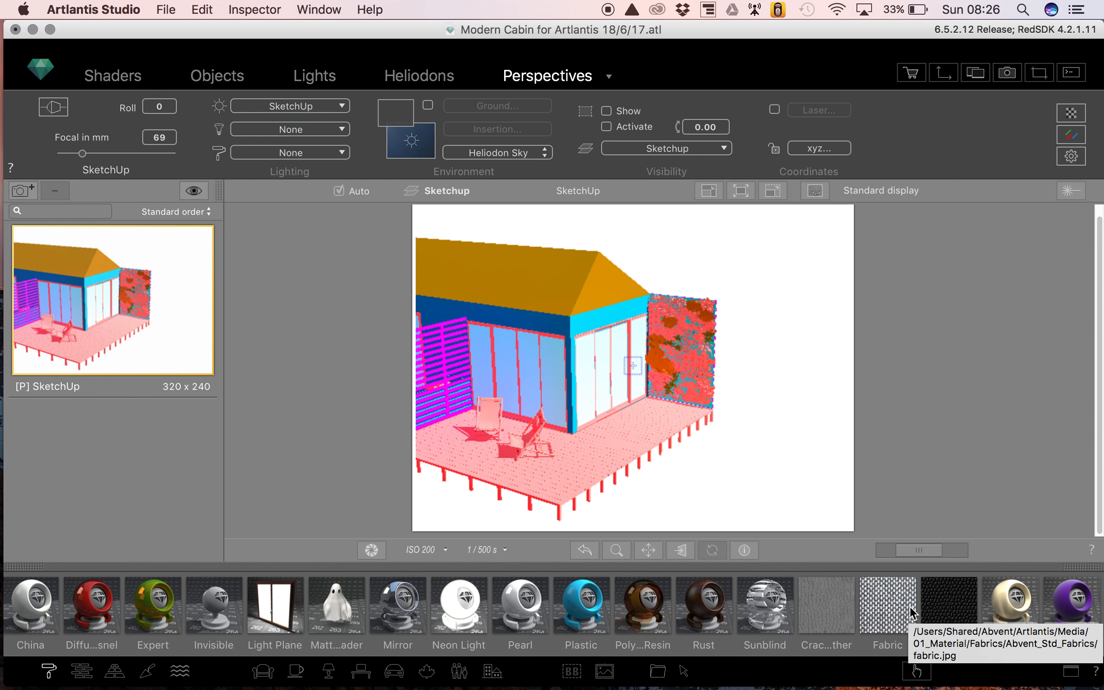
pyautogui.hscroll(9, 910, 613)
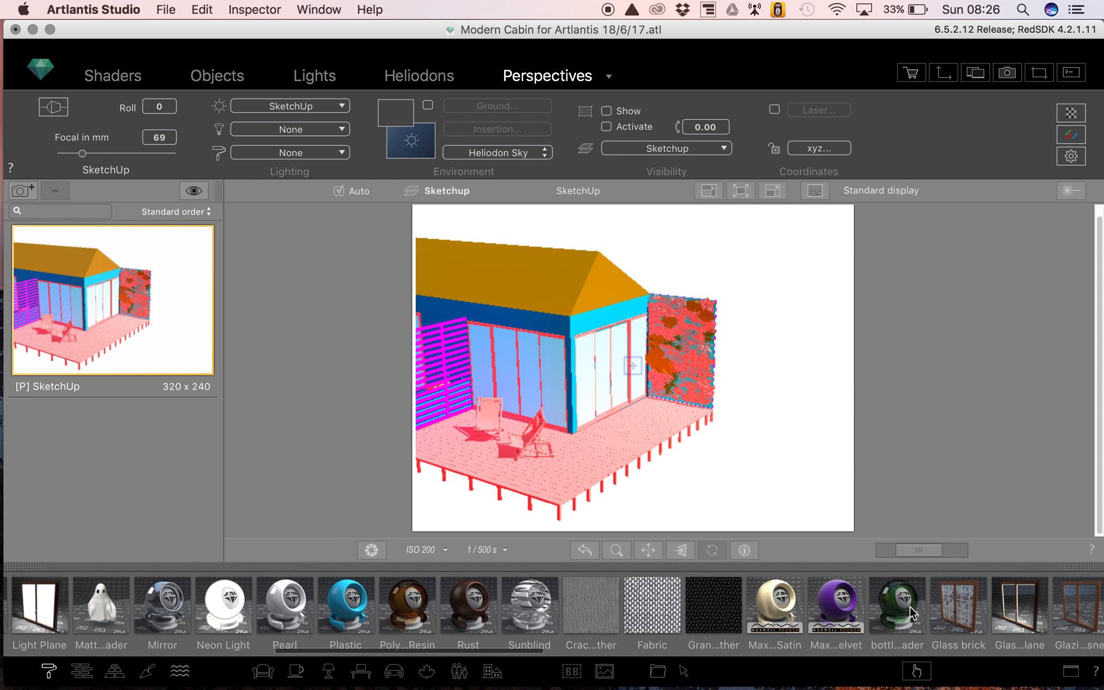
pyautogui.hscroll(9, 909, 605)
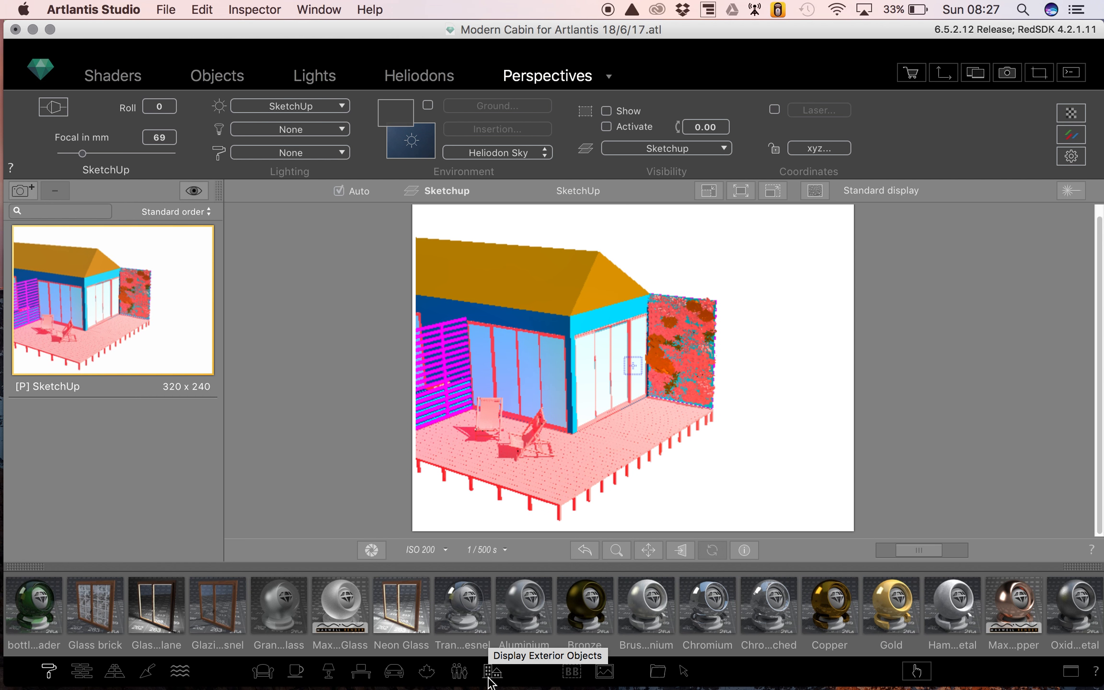
# Browse the catalog's vehicle and plant objects and its lawn, ground and water shaders
pyautogui.click(360, 671)
pyautogui.click(394, 671)
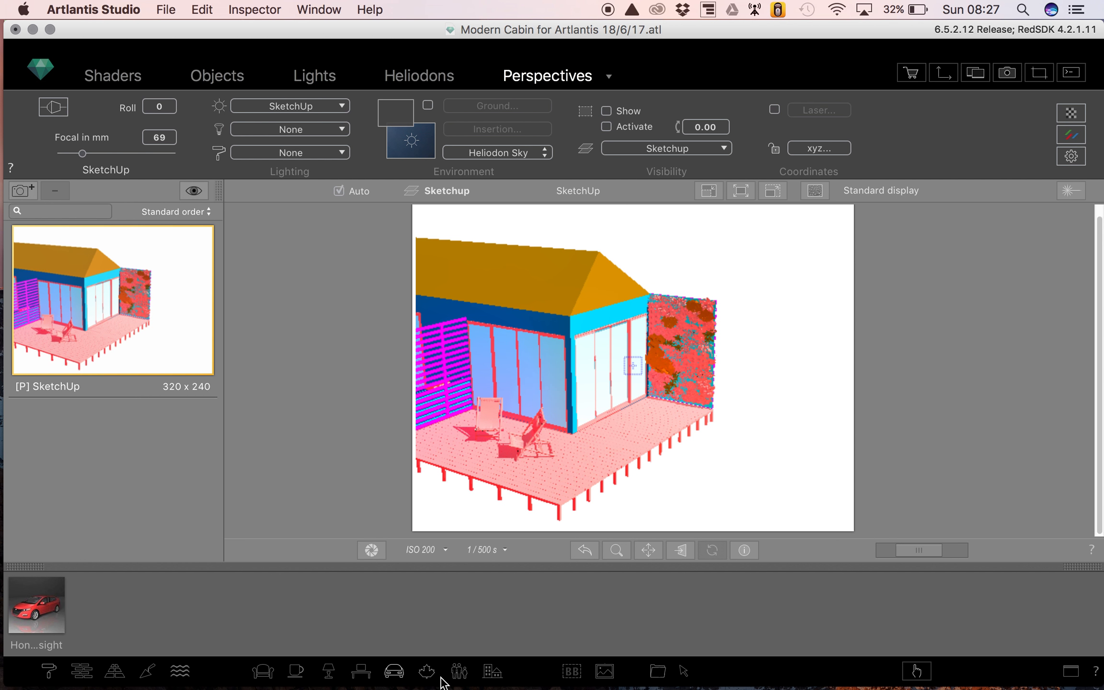
pyautogui.click(427, 671)
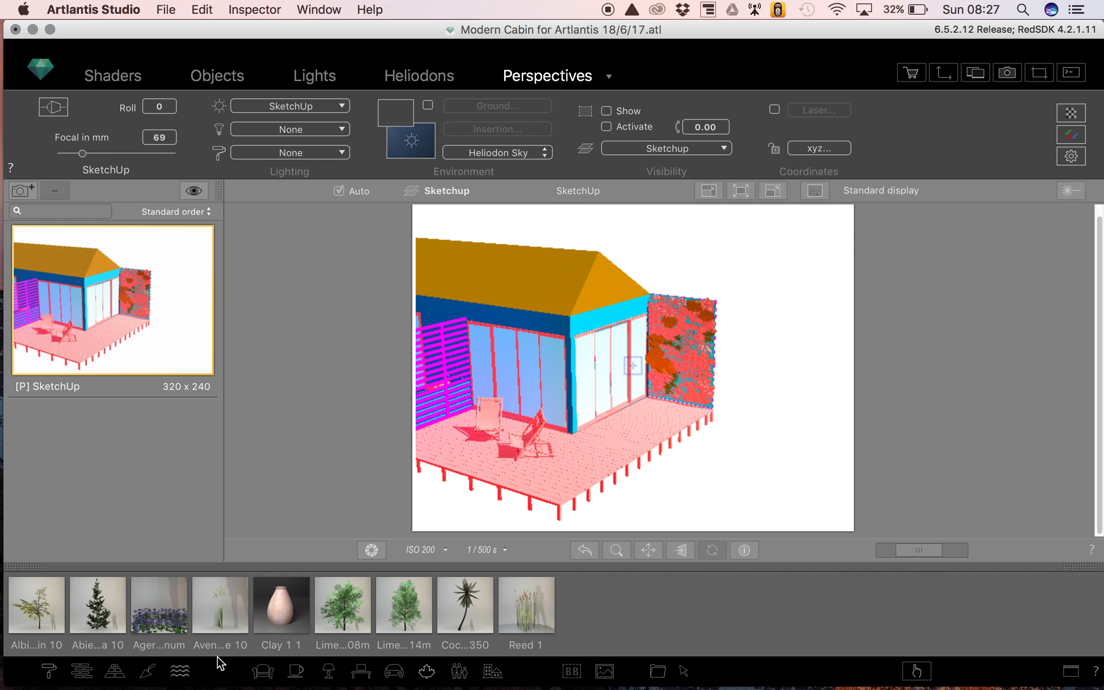
pyautogui.click(181, 669)
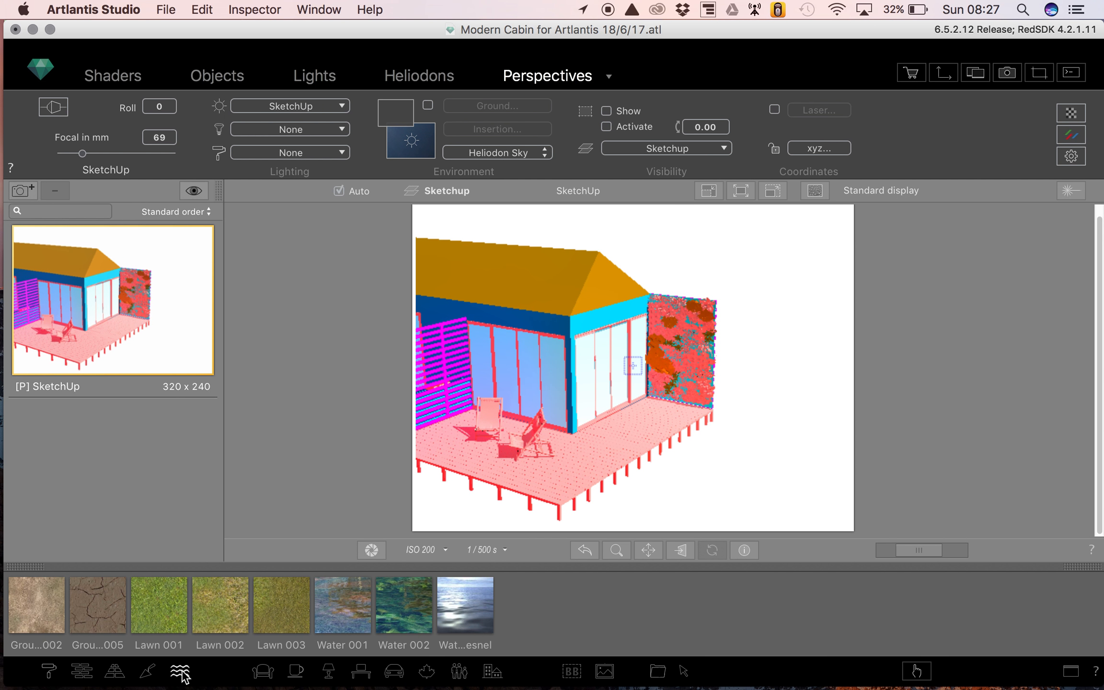
# Browse the catalog's linoleum and marble floor shaders, people billboards, images and remaining media categories
pyautogui.click(147, 670)
pyautogui.hscroll(10, 270, 599)
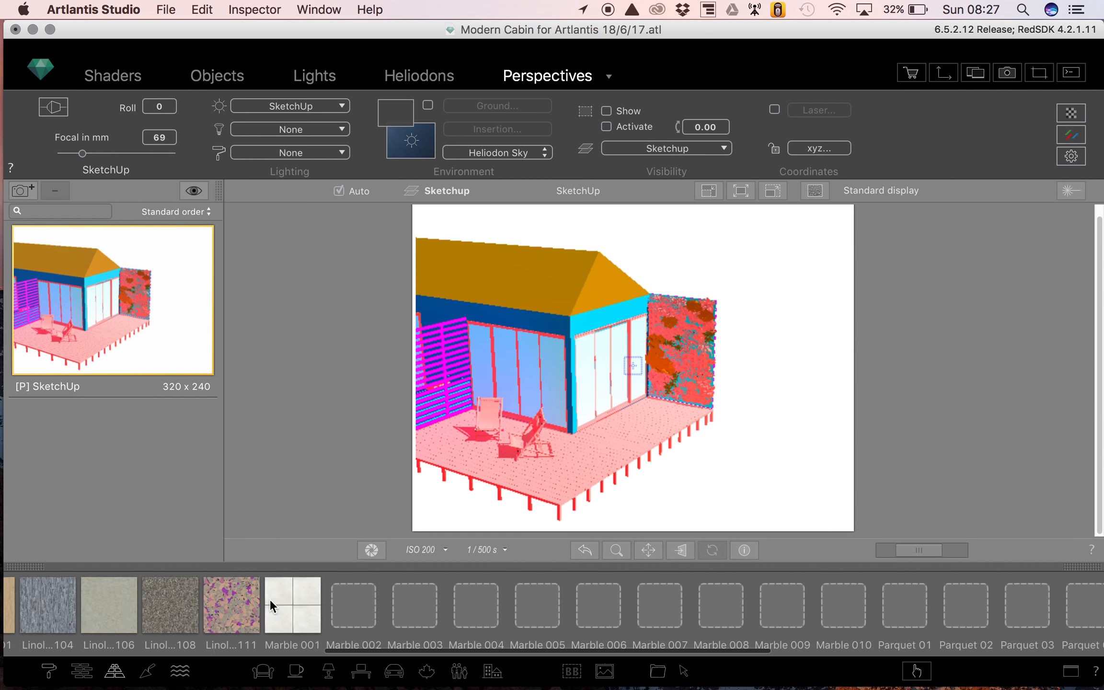
pyautogui.click(571, 672)
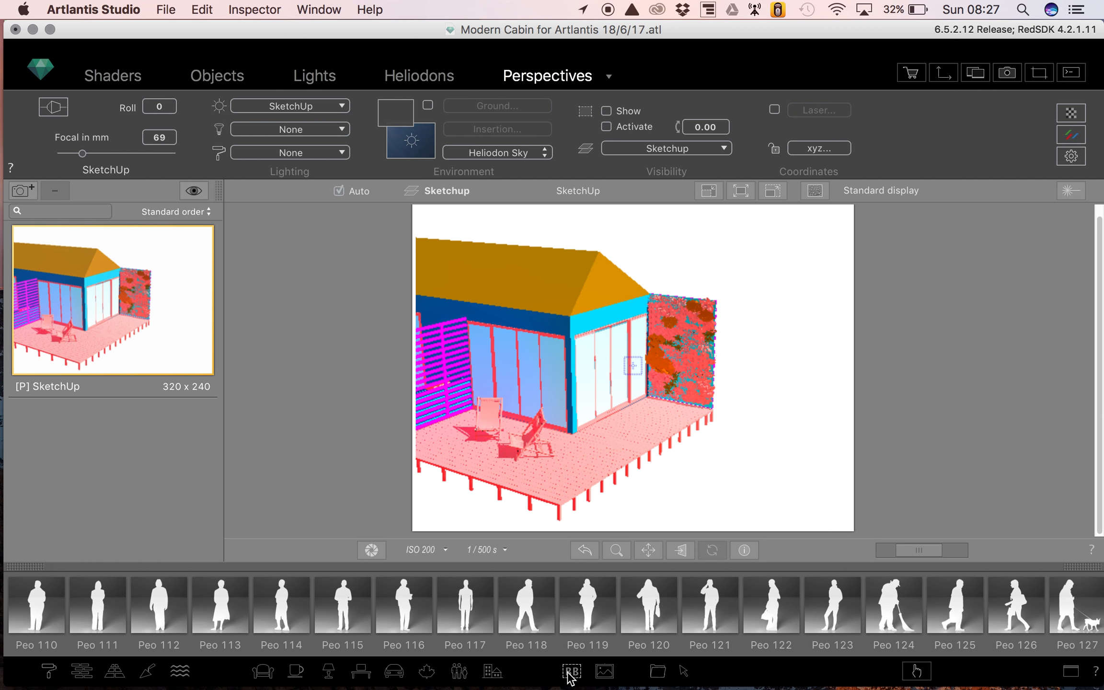
pyautogui.click(604, 673)
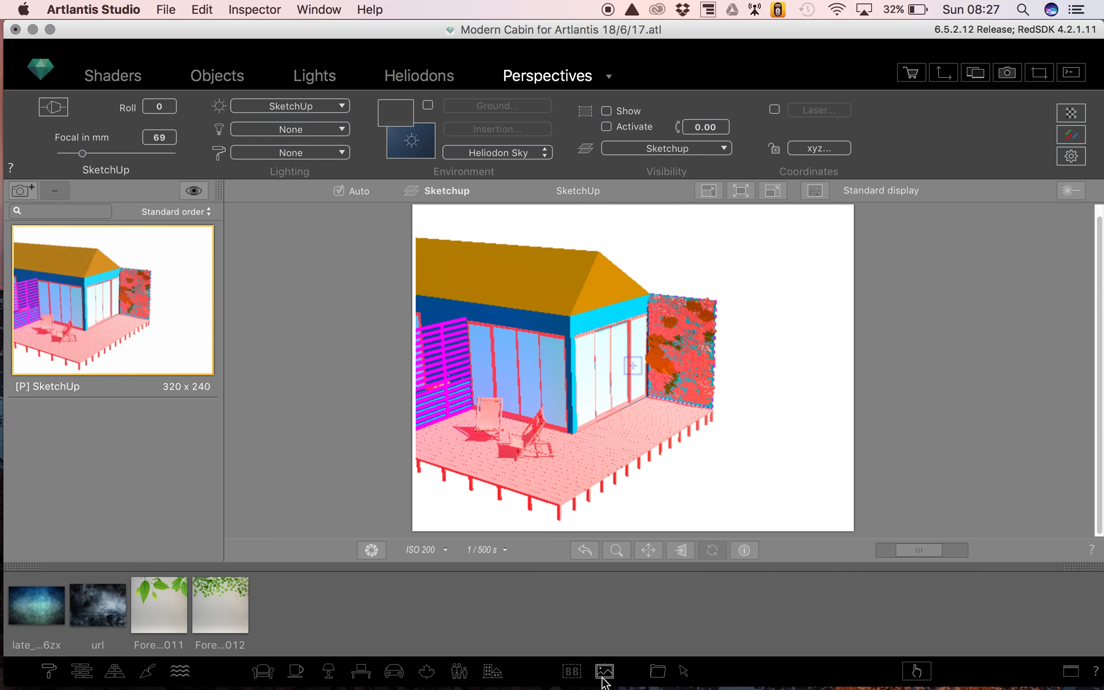
pyautogui.click(653, 674)
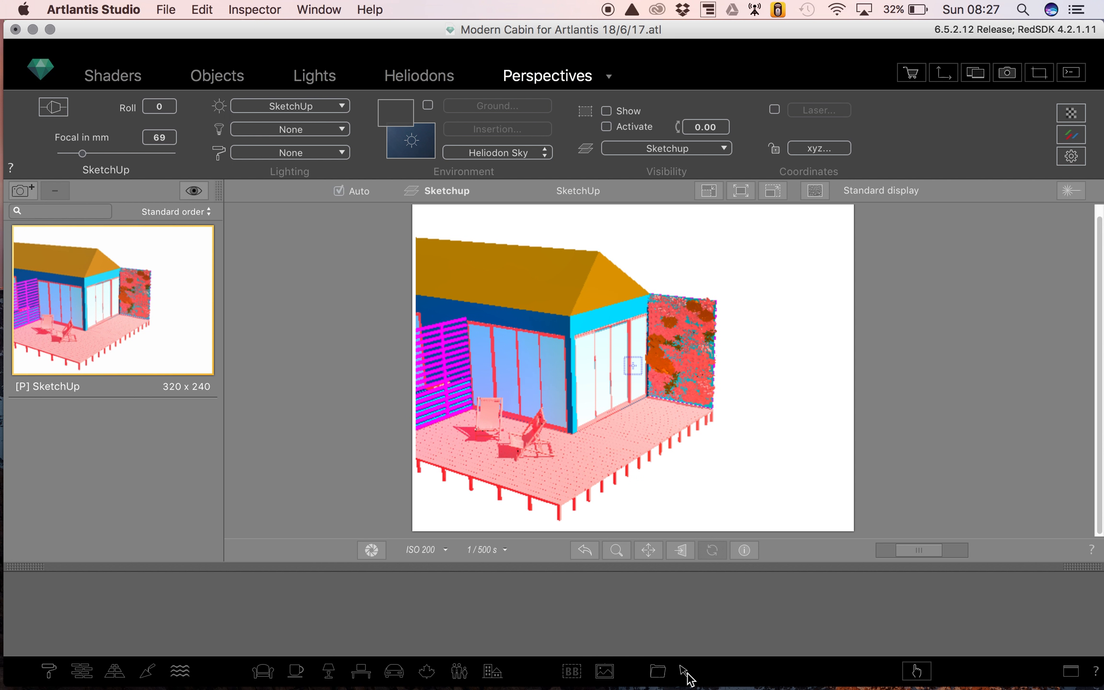
pyautogui.click(915, 672)
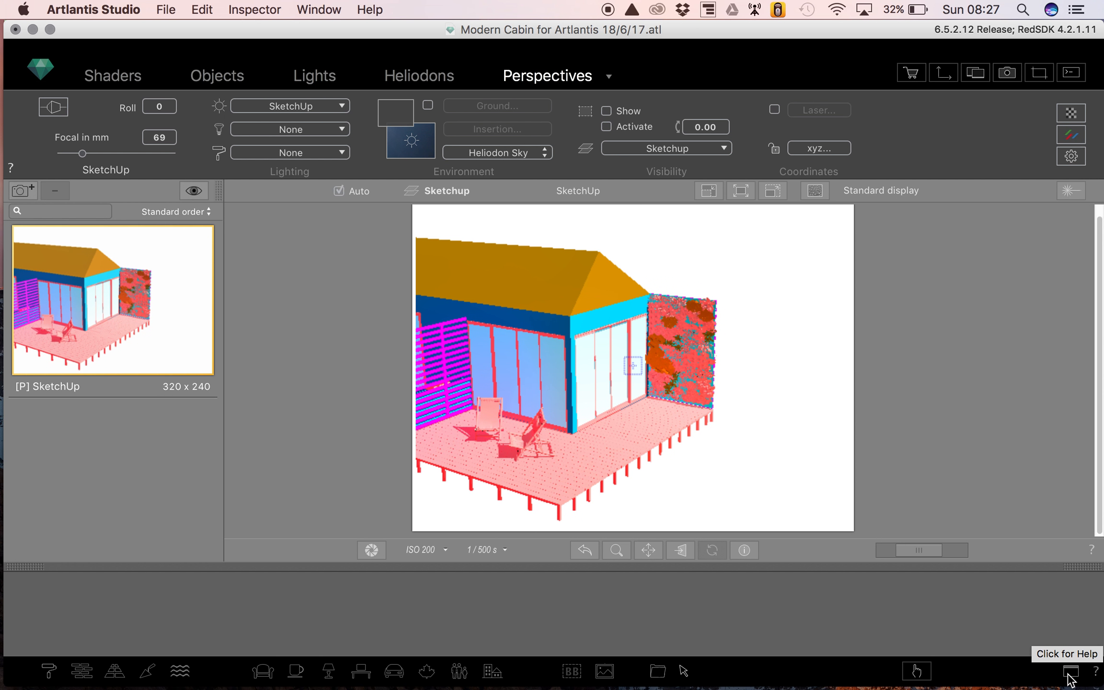
# Detach the catalog into a floating window to browse its brick wall and coating shaders, and dock it again
pyautogui.click(1070, 676)
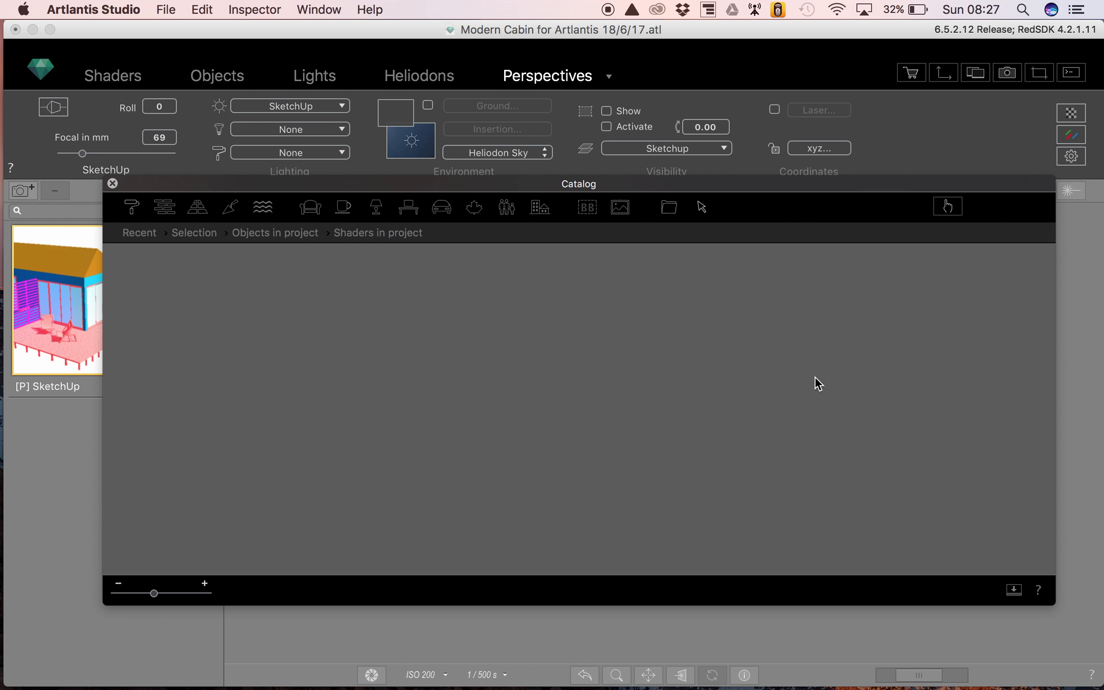
pyautogui.moveTo(546, 186); pyautogui.dragTo(504, 111)
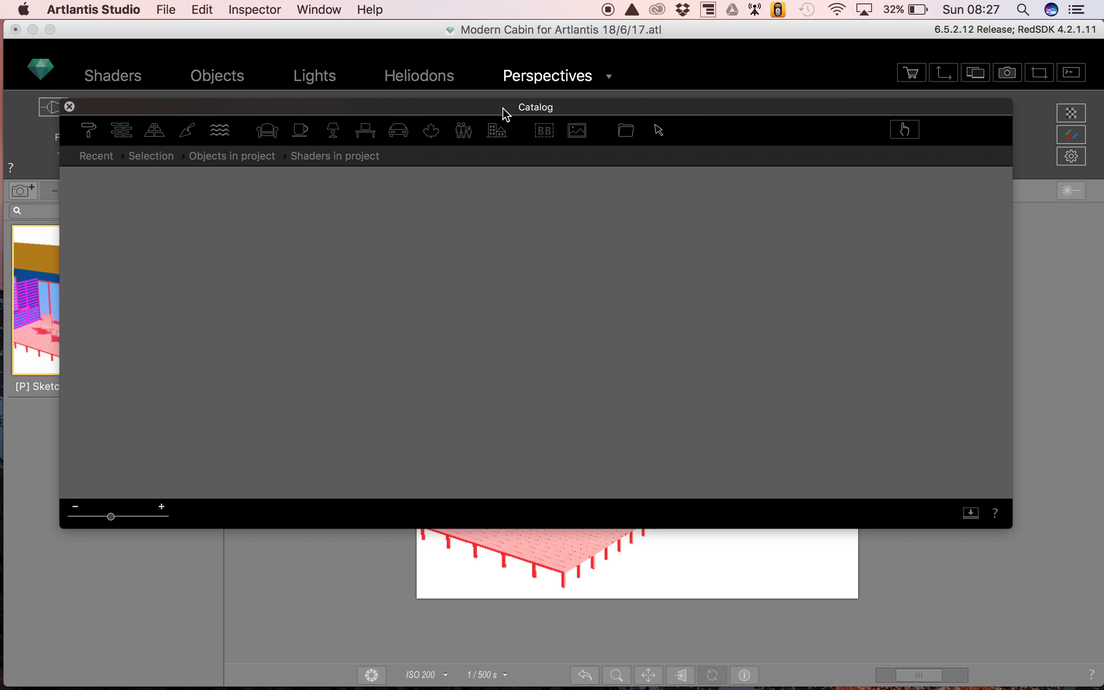
pyautogui.click(123, 137)
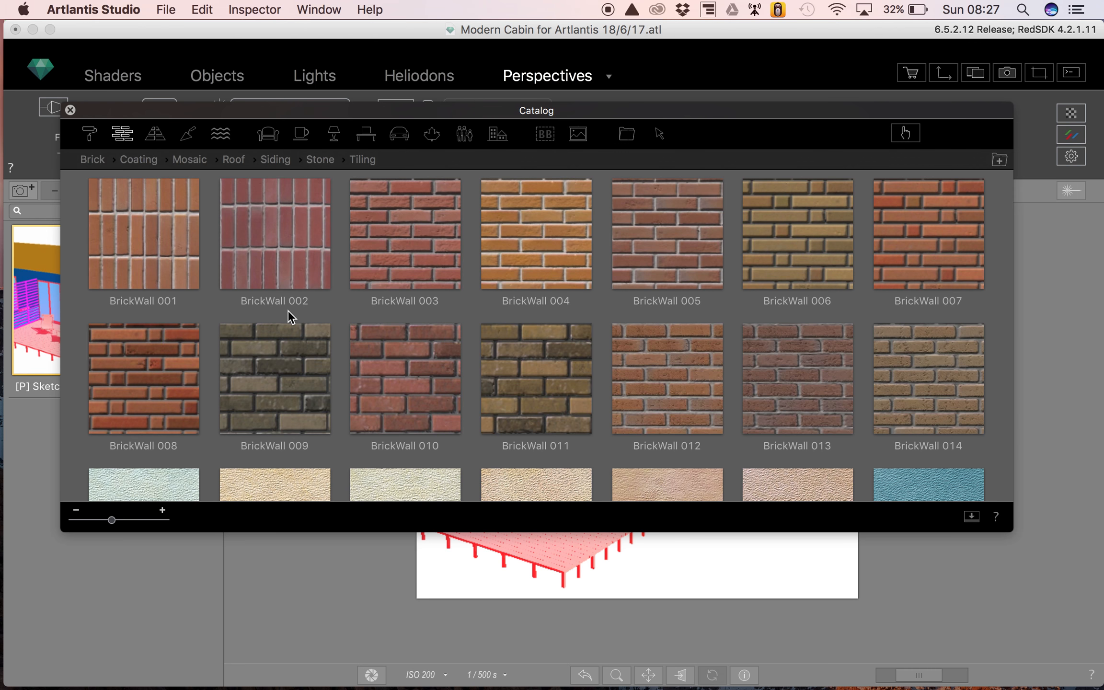
pyautogui.scroll(-20, 287, 311)
pyautogui.scroll(20, 287, 309)
pyautogui.click(972, 517)
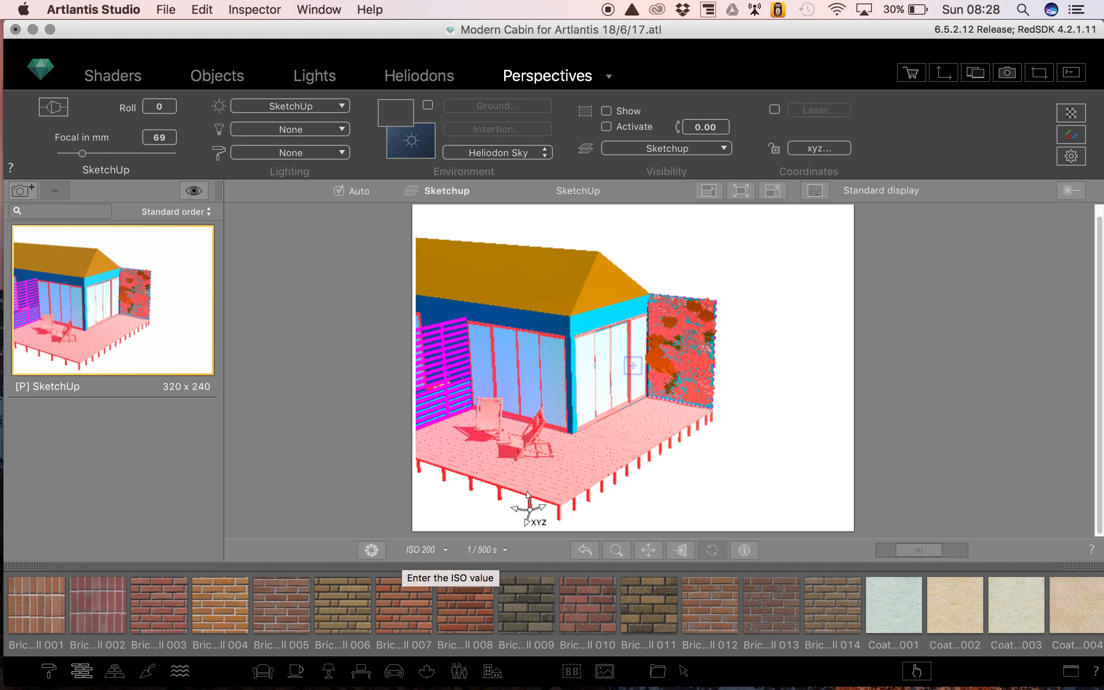
# Shift the perspective preview against the view list and try out its reduce, fit and enlarge size options
pyautogui.moveTo(899, 546)
pyautogui.mouseDown()
pyautogui.moveTo(953, 551)
pyautogui.moveTo(868, 551)
pyautogui.moveTo(956, 556)
pyautogui.moveTo(885, 549)
pyautogui.moveTo(950, 546)
pyautogui.moveTo(899, 551)
pyautogui.mouseUp()
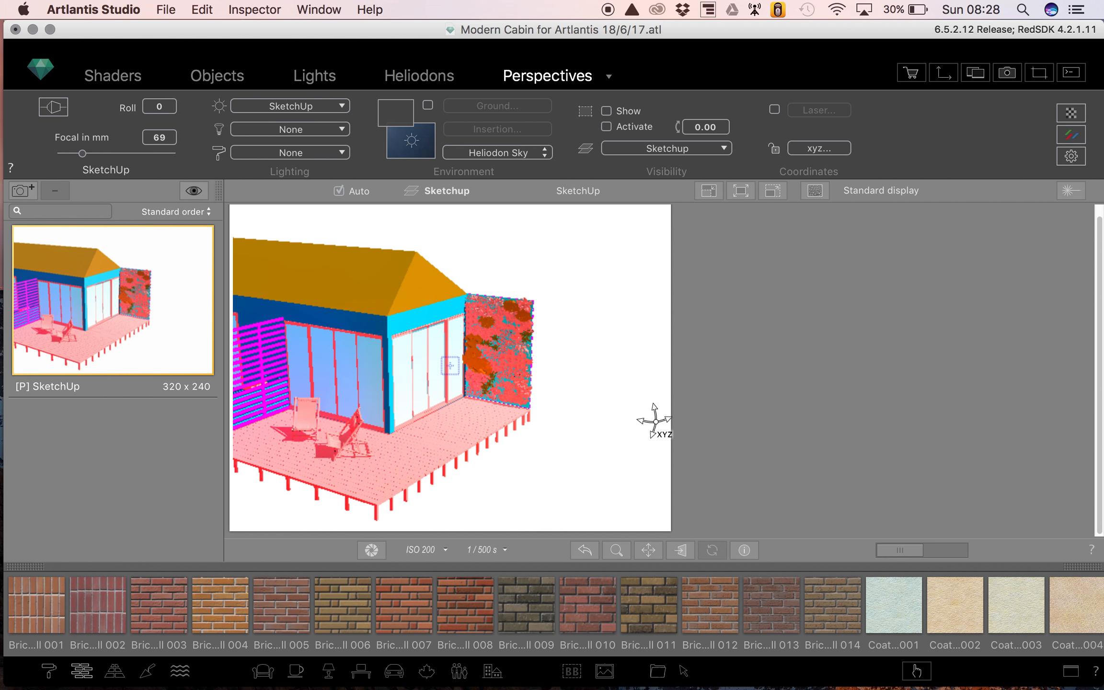
pyautogui.click(717, 193)
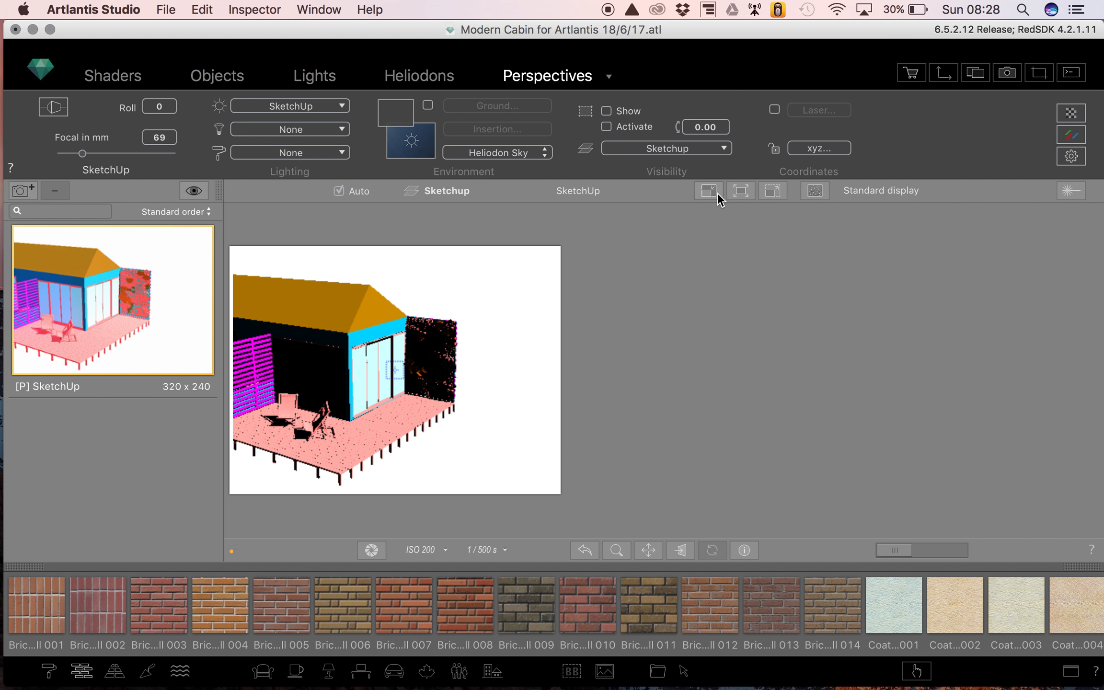
pyautogui.click(741, 190)
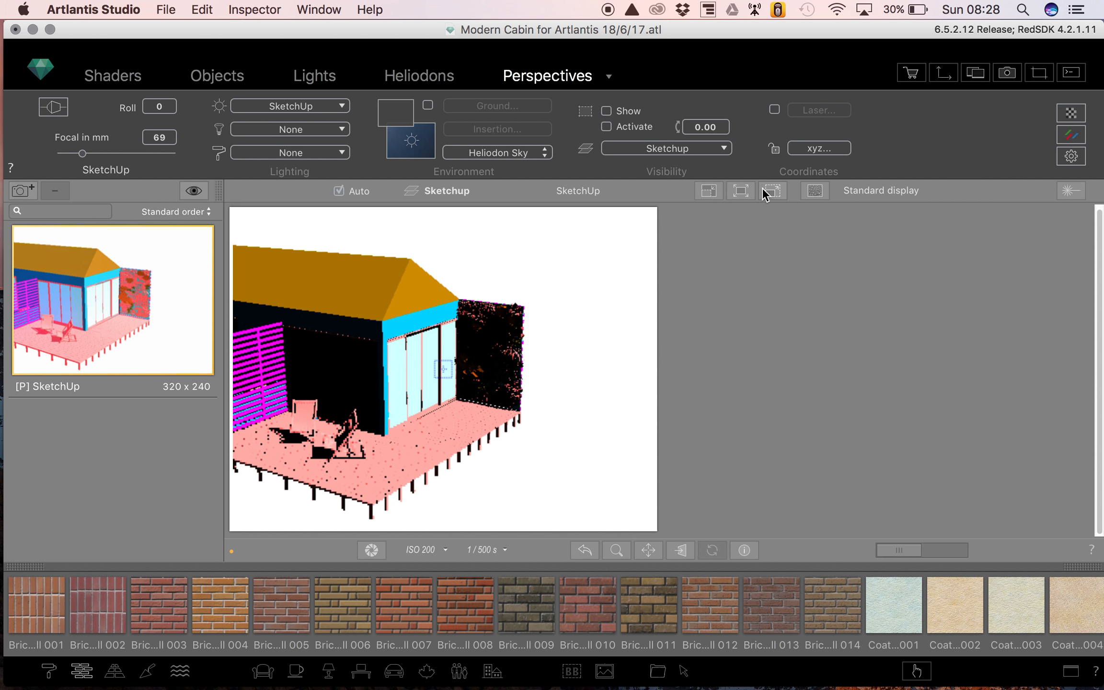
pyautogui.click(767, 191)
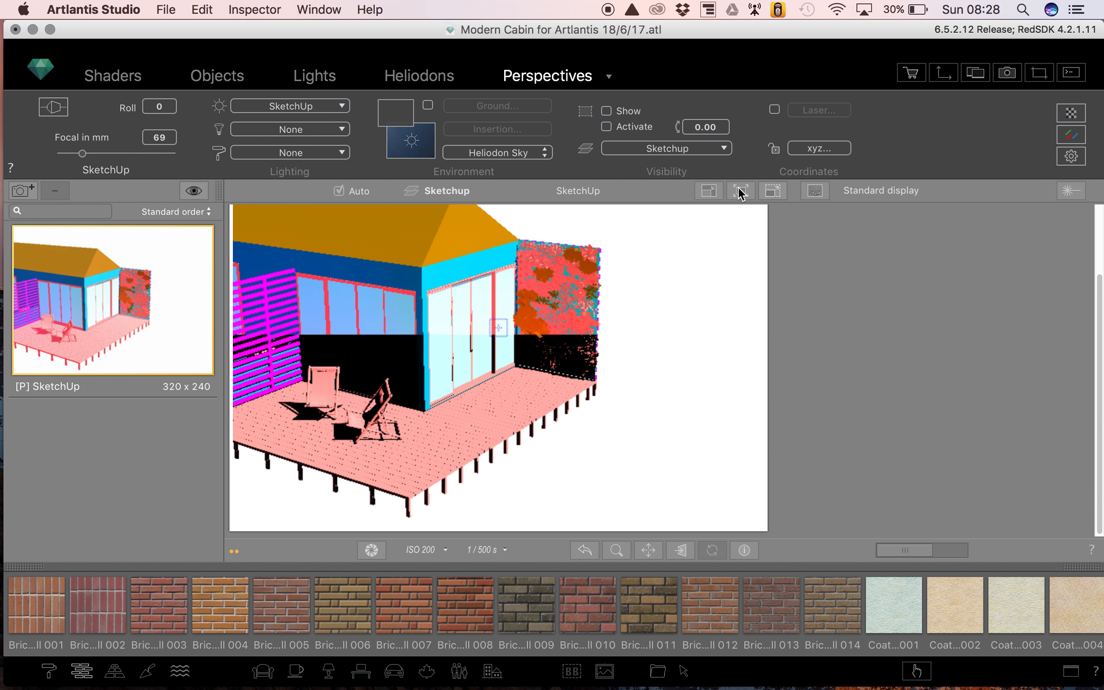
pyautogui.click(709, 190)
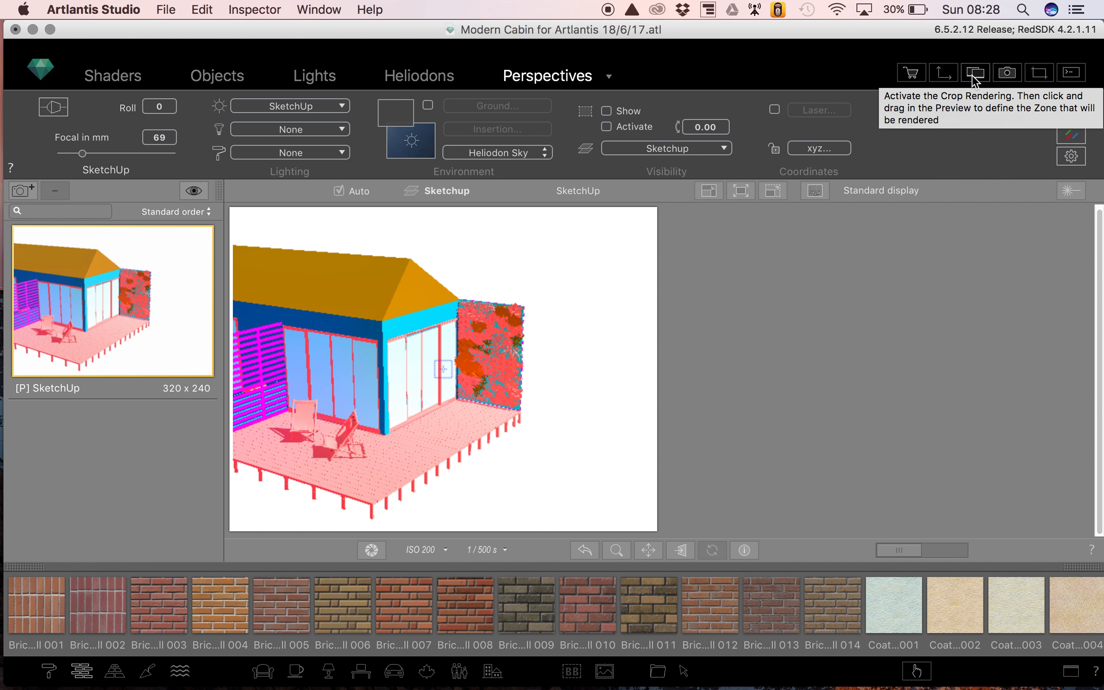
# Open the 2D View window showing the plan and camera cone, and place it beside the perspective preview
pyautogui.click(945, 75)
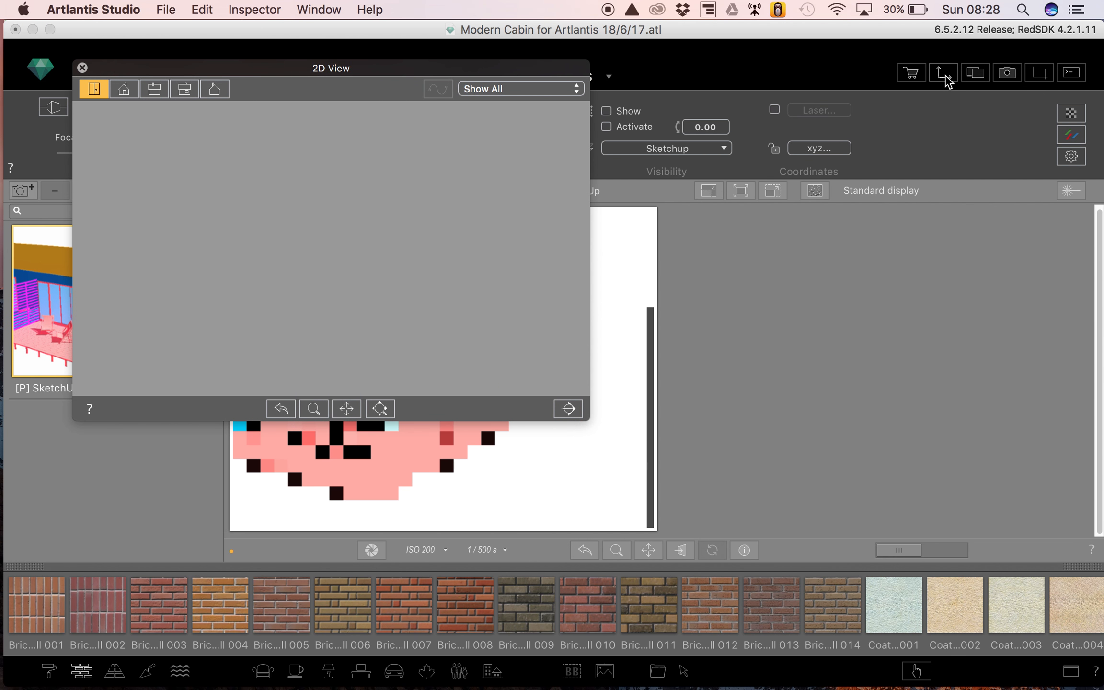
pyautogui.moveTo(511, 66); pyautogui.dragTo(946, 177)
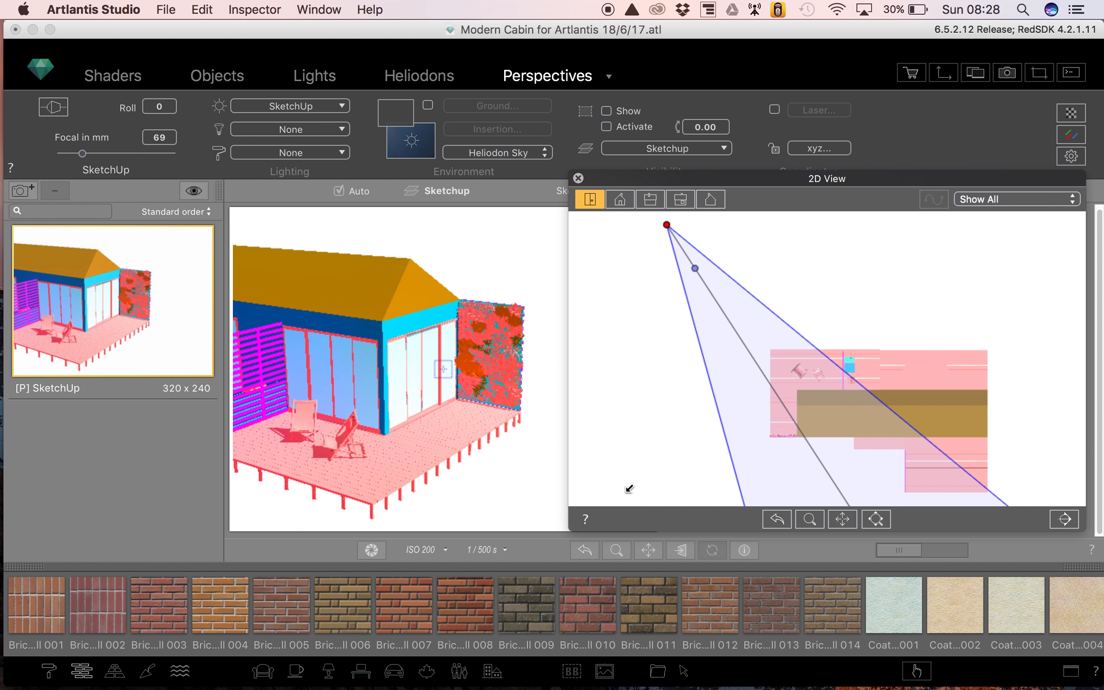
pyautogui.moveTo(688, 180)
pyautogui.mouseDown()
pyautogui.moveTo(722, 187)
pyautogui.moveTo(701, 210)
pyautogui.moveTo(686, 173)
pyautogui.moveTo(649, 176)
pyautogui.moveTo(693, 179)
pyautogui.moveTo(714, 196)
pyautogui.moveTo(714, 219)
pyautogui.moveTo(689, 206)
pyautogui.moveTo(697, 187)
pyautogui.mouseUp()
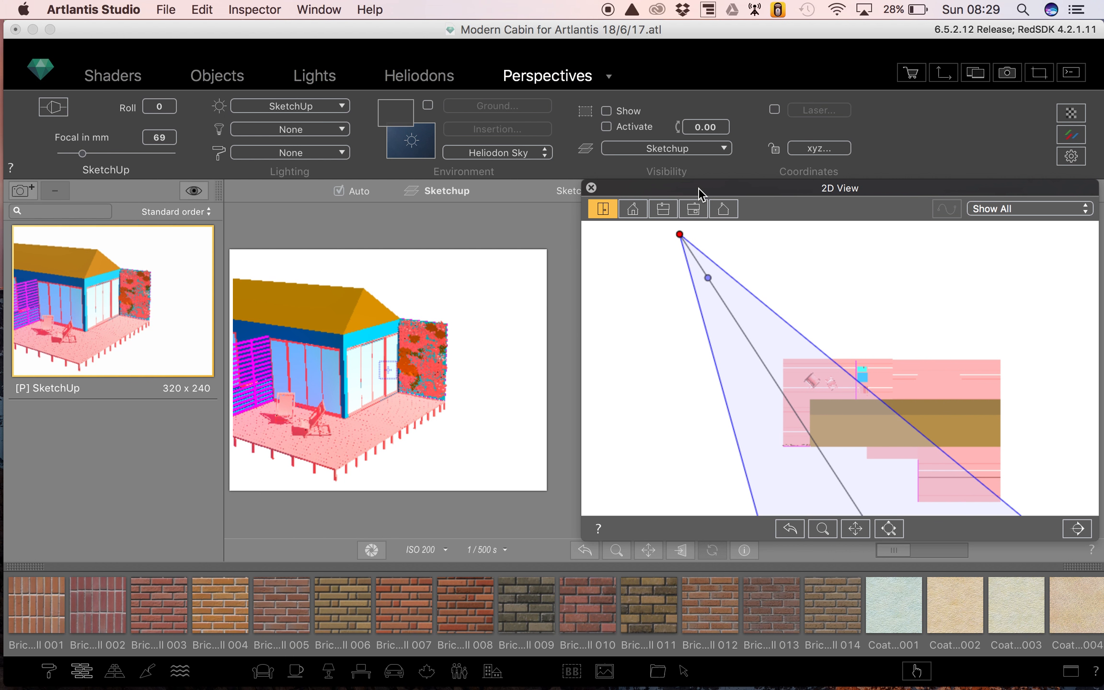